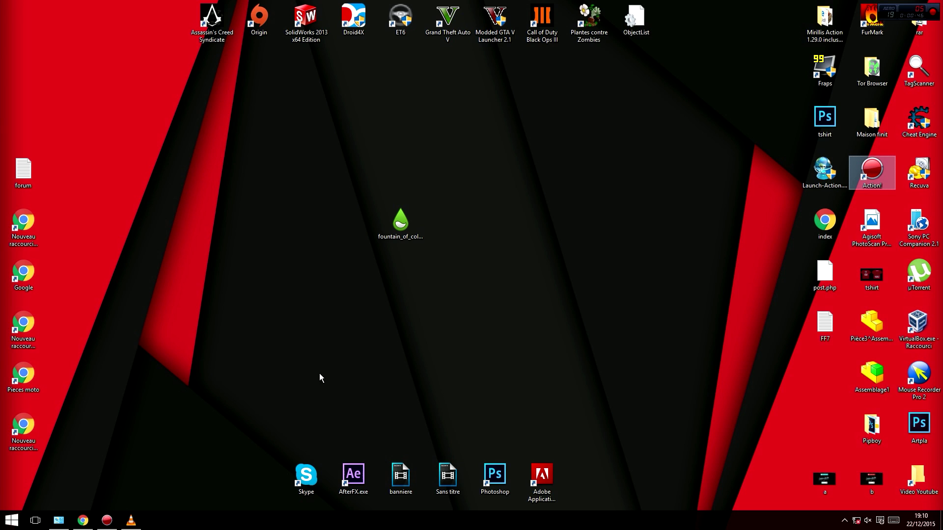
Switch to Chrome to view the download options on the Rainmeter website, and return to the desktop
click(83, 520)
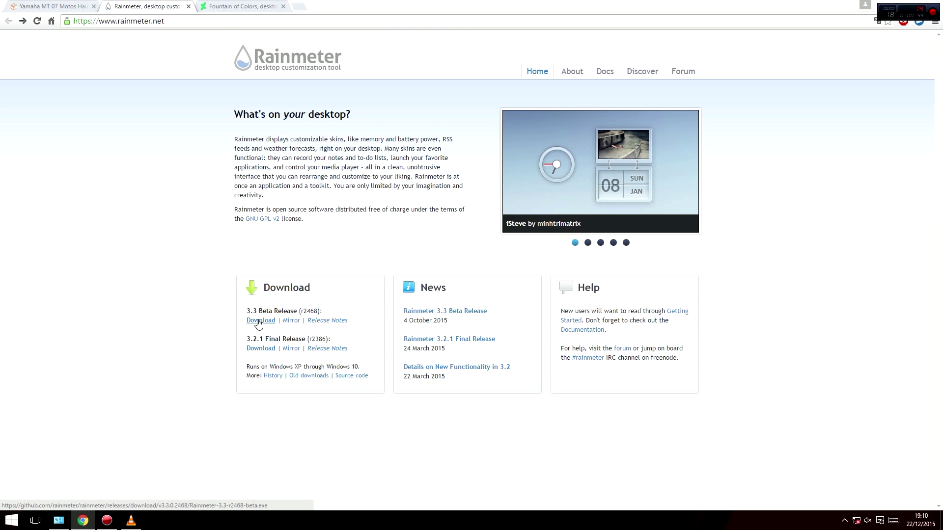
click(887, 4)
key(super)
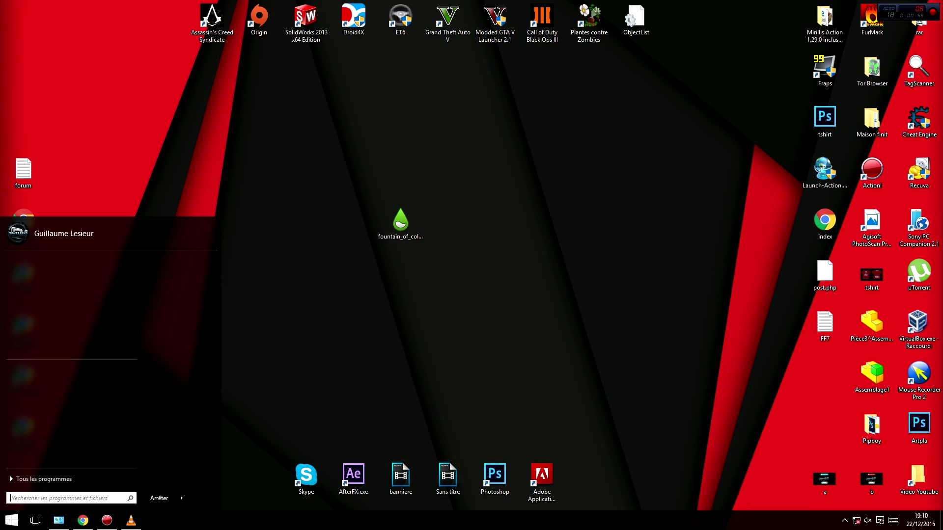
key(super)
Open the Rainmeter management window, move it aside, select the Fountain of Colors skin folder and close the window
click(844, 521)
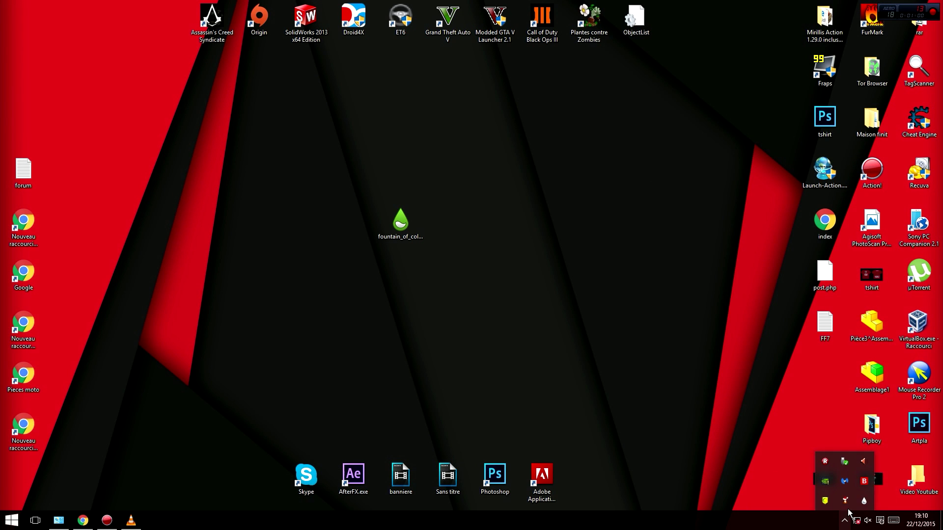
right_click(864, 500)
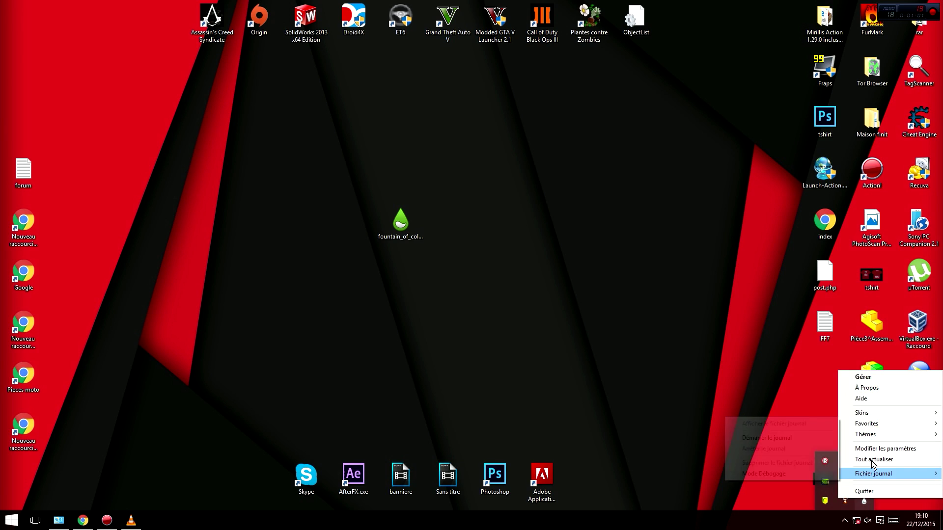
click(870, 377)
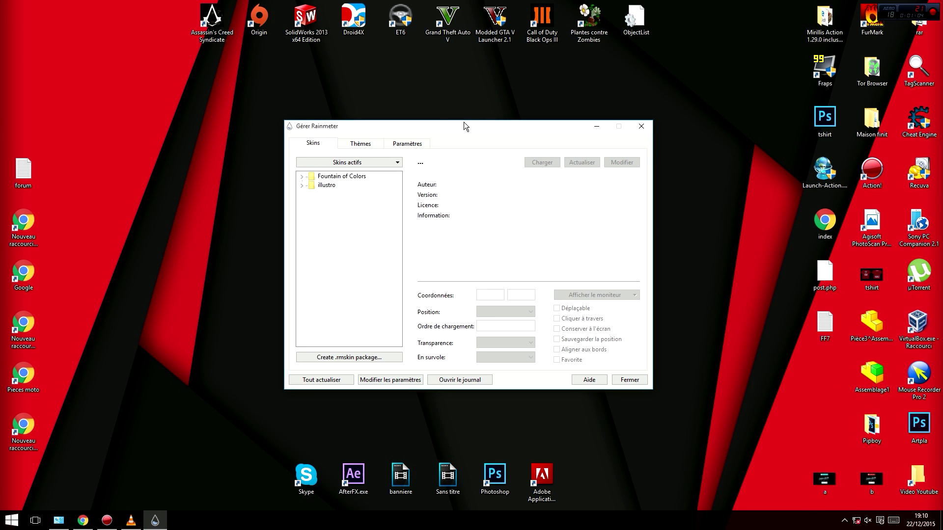
drag(494, 124, 377, 83)
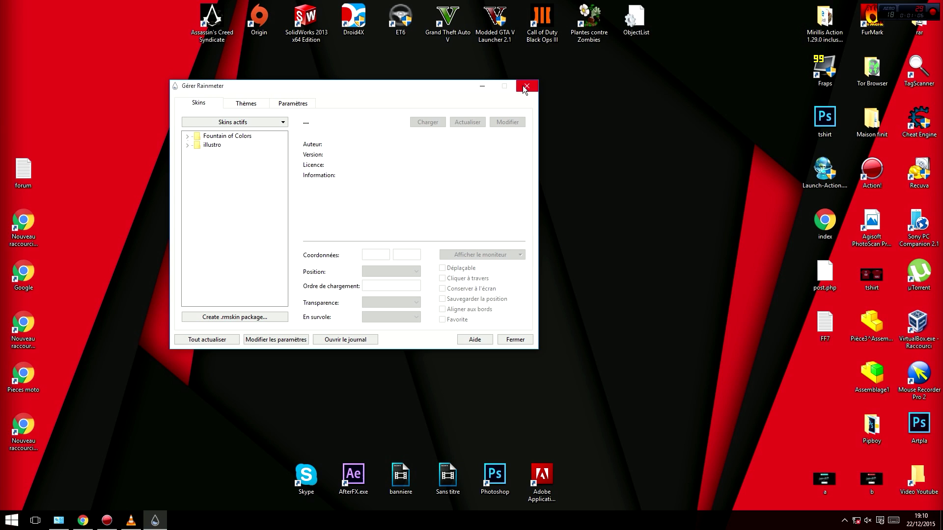
click(228, 137)
click(526, 86)
click(845, 521)
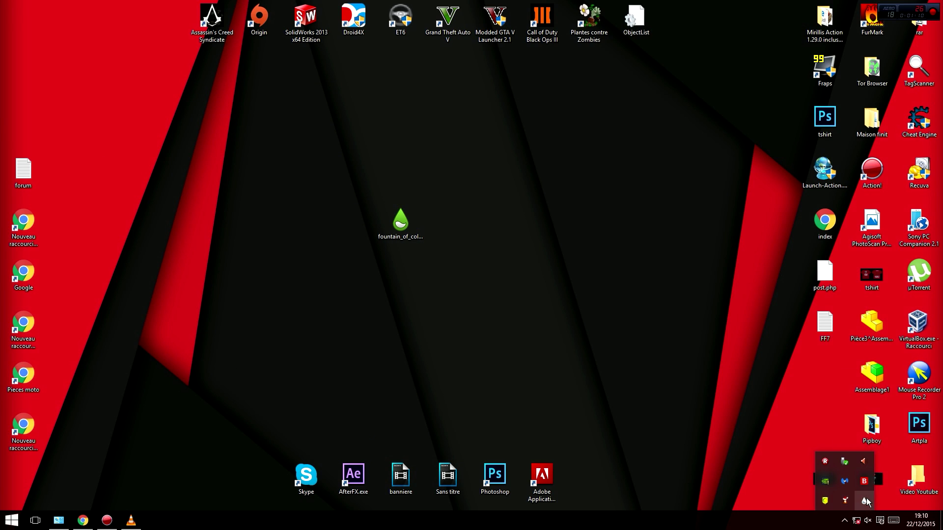
click(845, 521)
key(super)
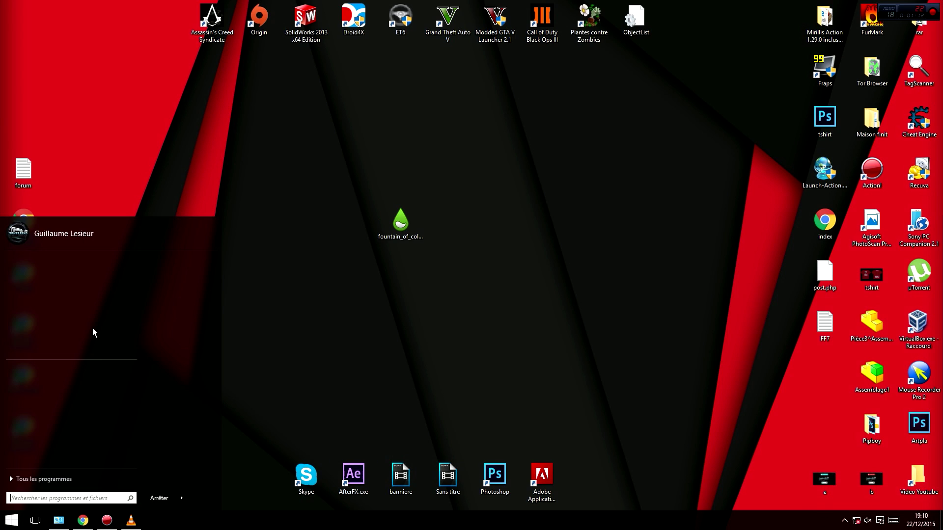
click(131, 430)
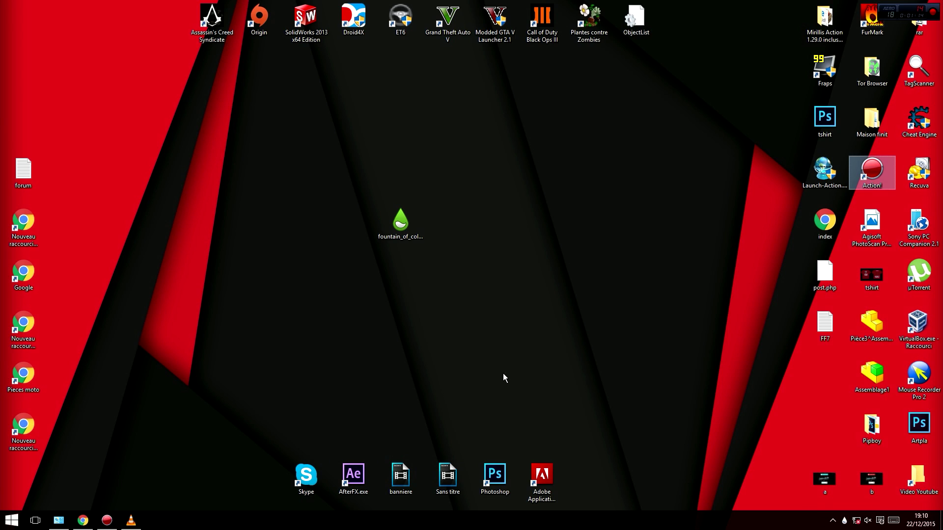
Reopen the Rainmeter manager to check the list of installed skins, and close it
click(844, 521)
drag(463, 127, 311, 102)
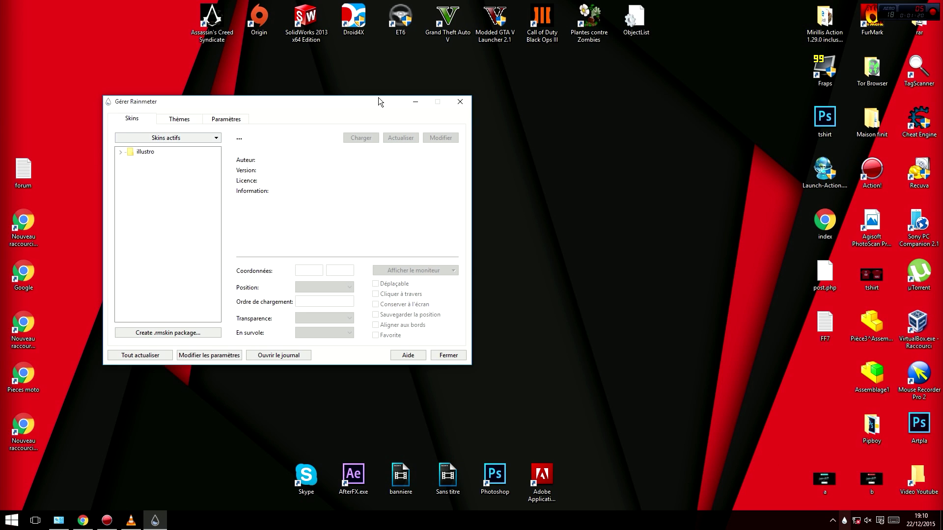
click(460, 102)
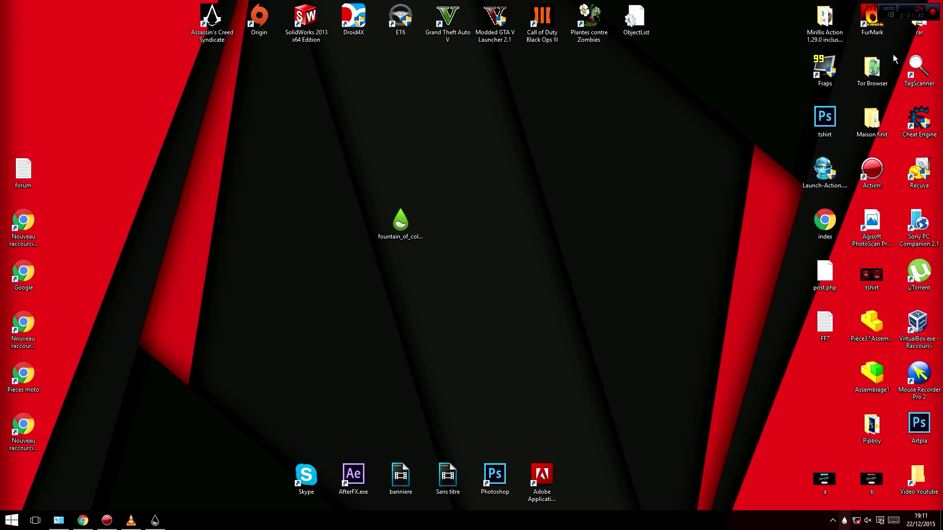
right_click(844, 521)
mouse_move(857, 500)
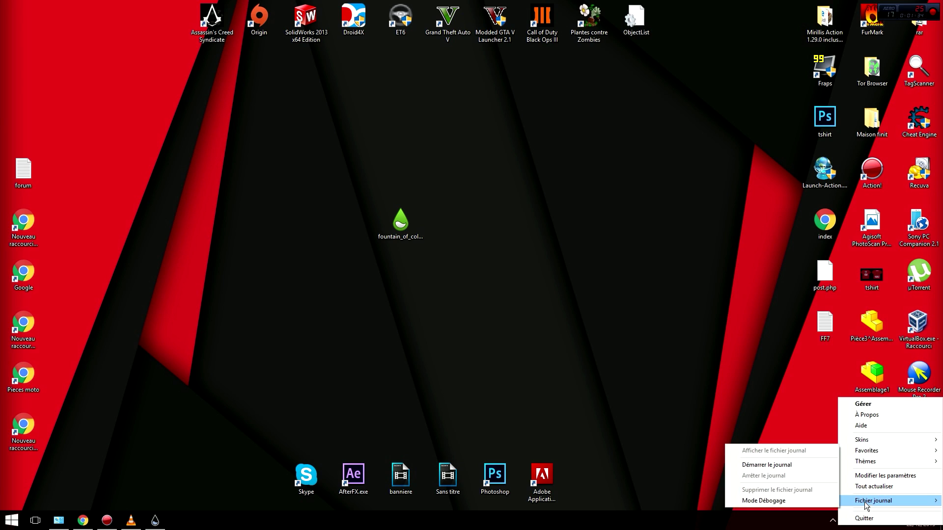
mouse_move(868, 451)
click(677, 313)
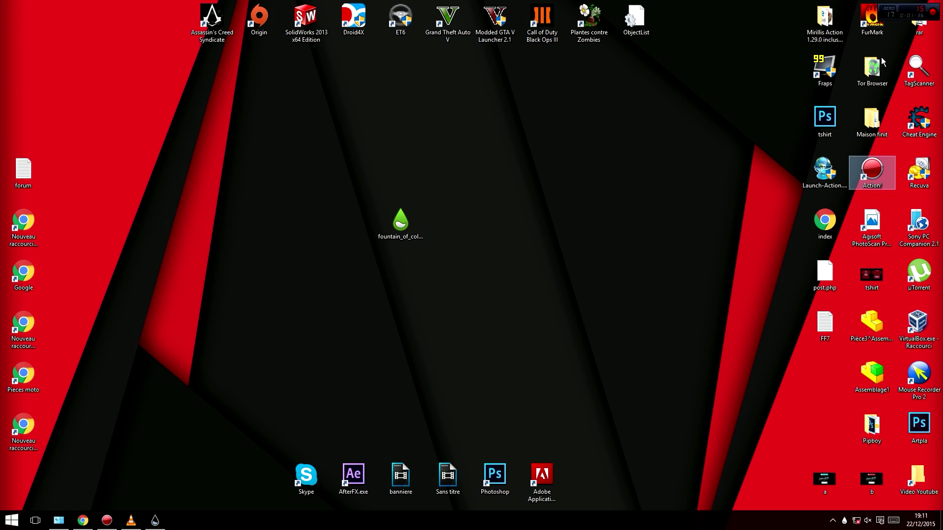
Load Rainmeter's illustro disk skin "1 Disk.ini" and place its widget near the middle of the desktop
right_click(844, 521)
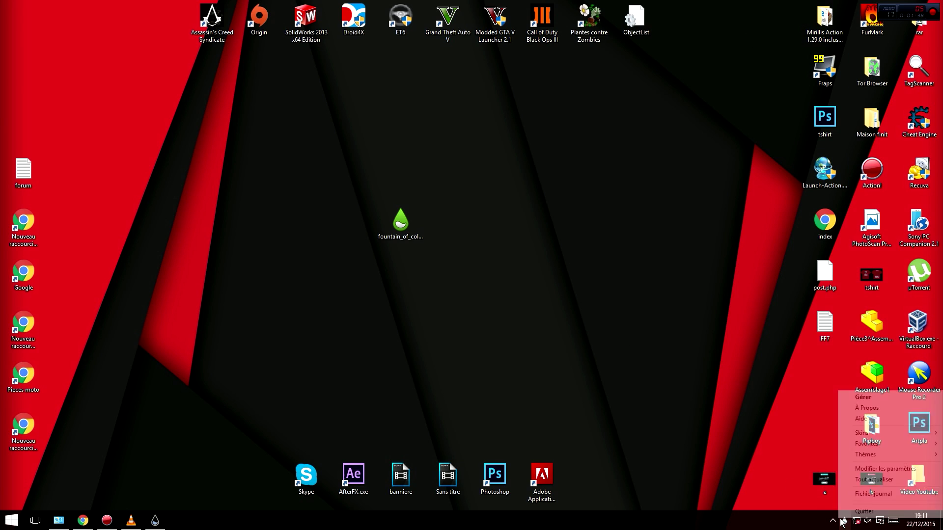
mouse_move(879, 434)
mouse_move(786, 456)
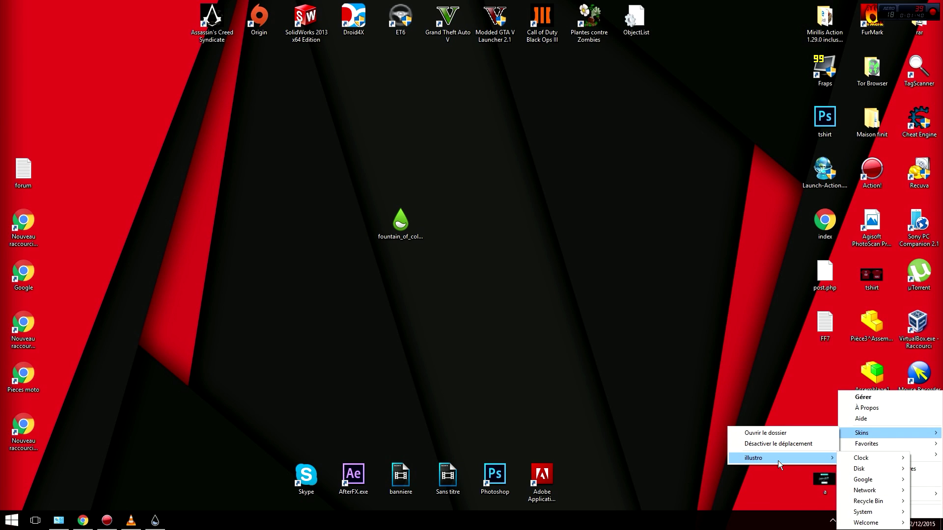
mouse_move(855, 461)
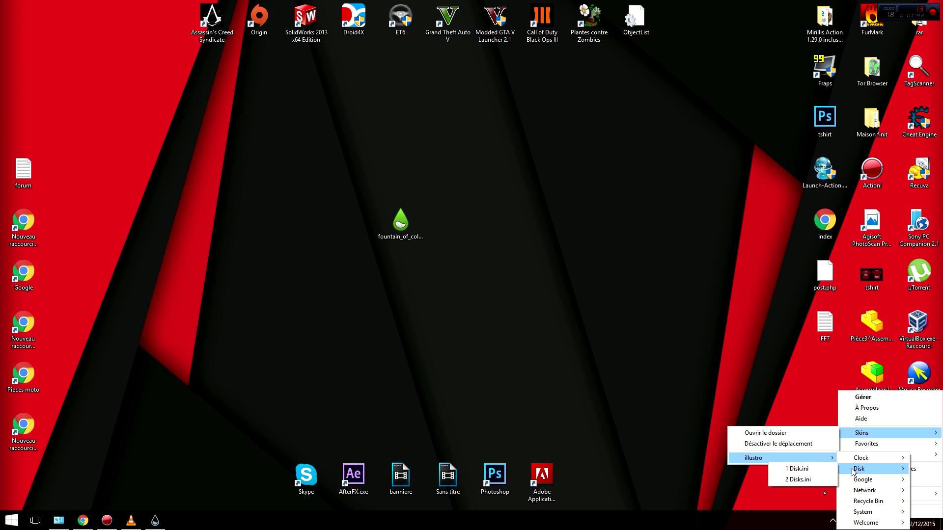
click(813, 468)
drag(886, 95, 569, 173)
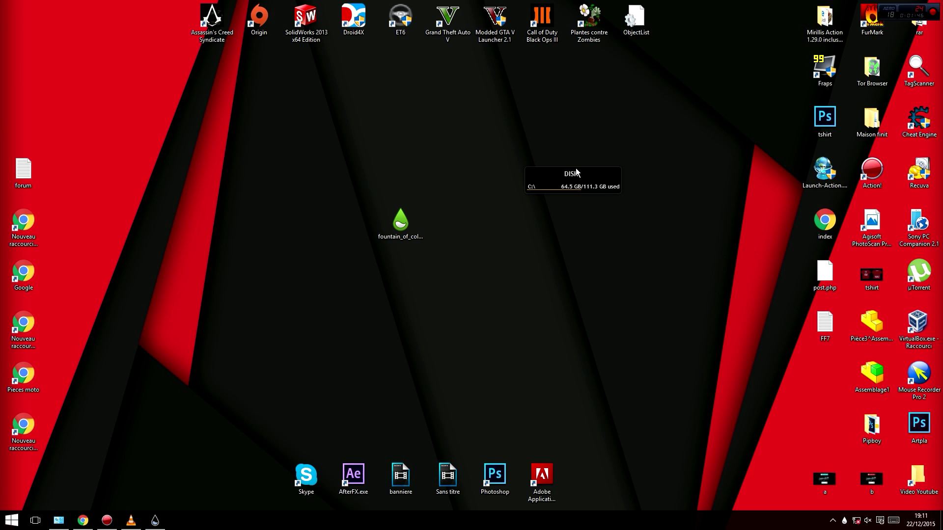
Unload the illustro Disk skin from the desktop
right_click(575, 168)
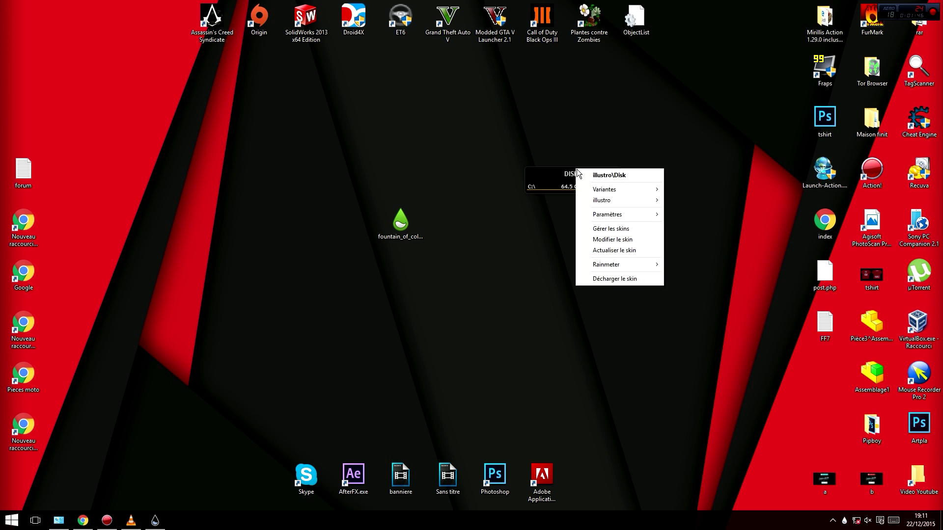
click(625, 280)
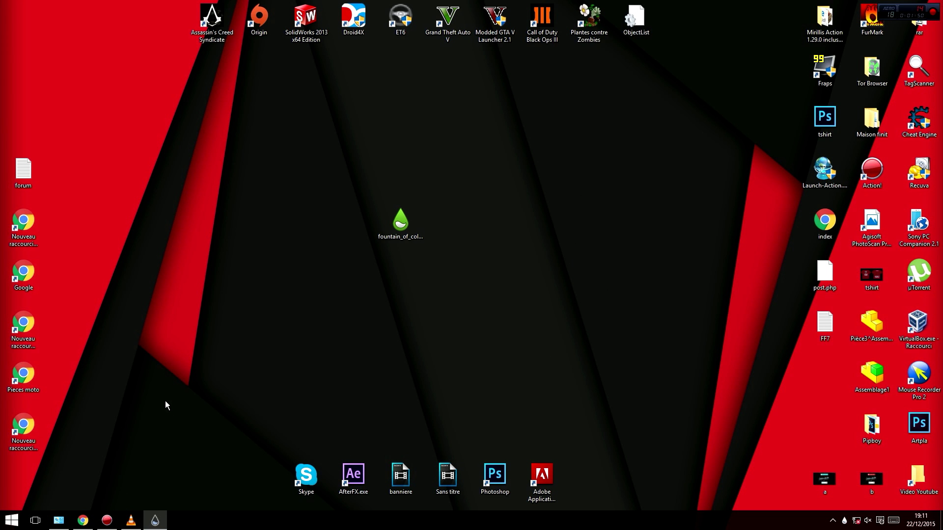
Switch to Chrome and view the Fountain of Colors page on DeviantArt with its skin download
click(82, 521)
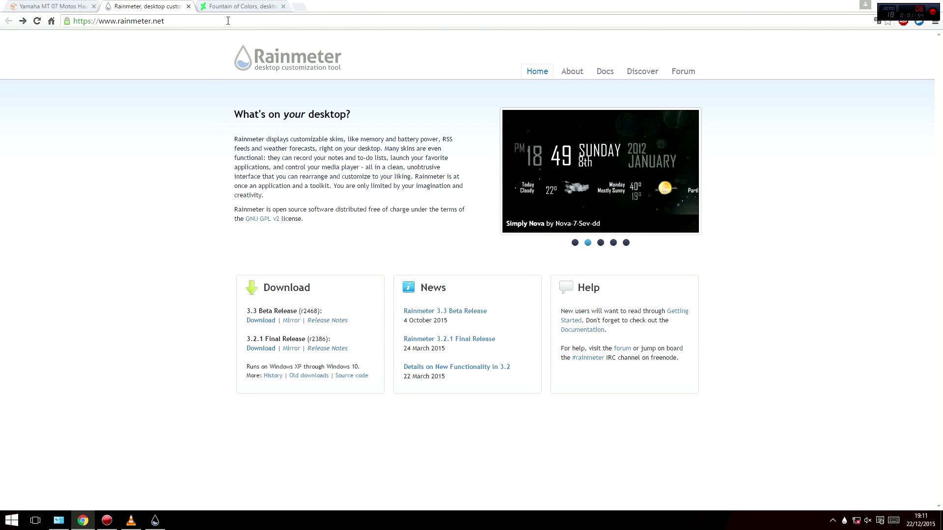
click(241, 6)
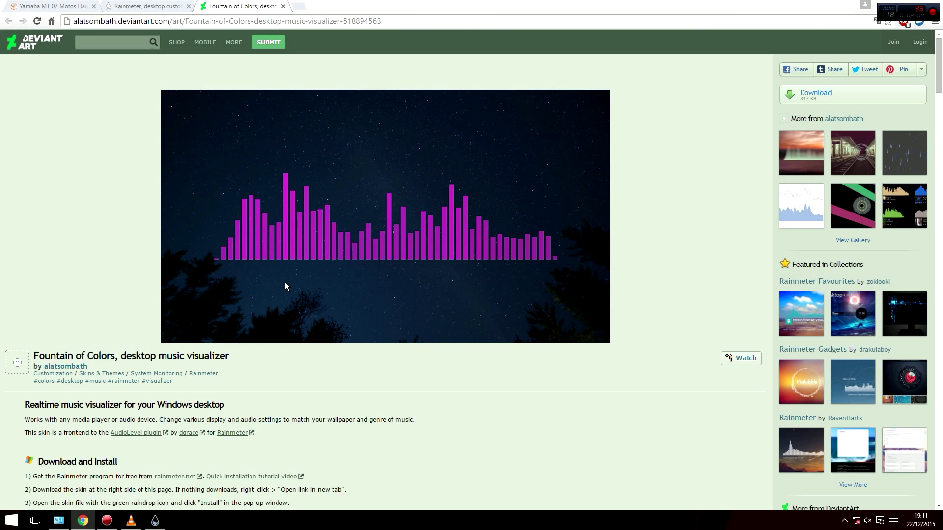
click(813, 103)
Return to the desktop and install the Fountain of Colors skin from its package file, keeping the included skins set to load
key(super+d)
drag(322, 148, 553, 313)
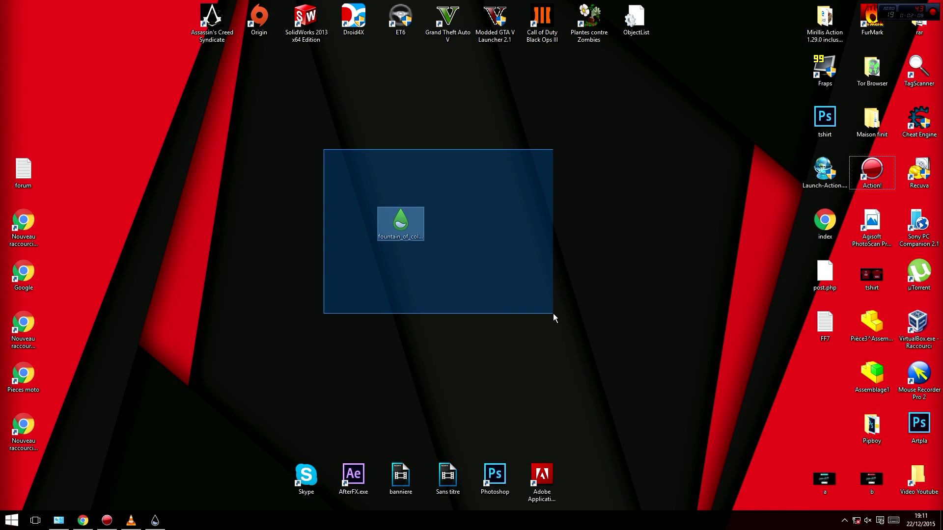
click(404, 265)
double_click(400, 222)
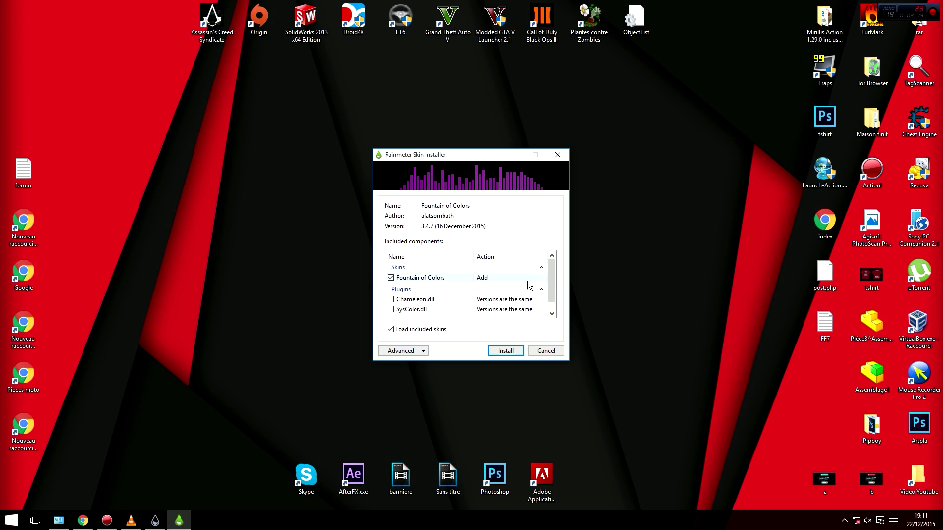
drag(550, 294, 549, 293)
click(504, 351)
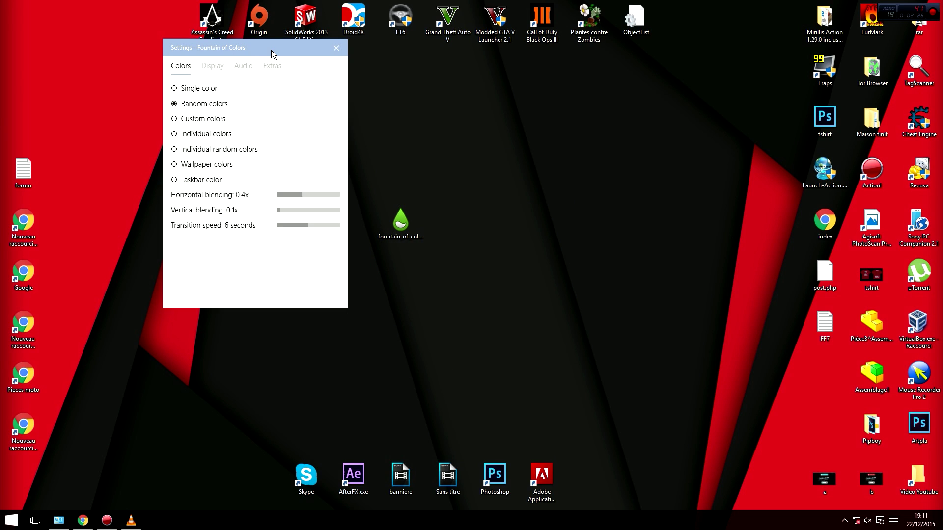
Move the Fountain of Colors settings window toward the upper-left corner of the desktop
drag(271, 50, 208, 59)
drag(149, 63, 110, 56)
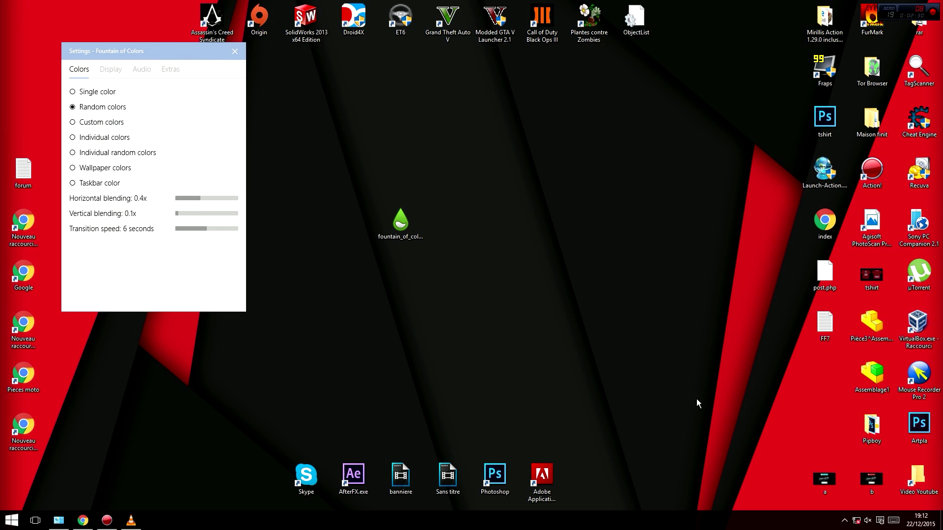
click(400, 221)
drag(334, 395, 577, 295)
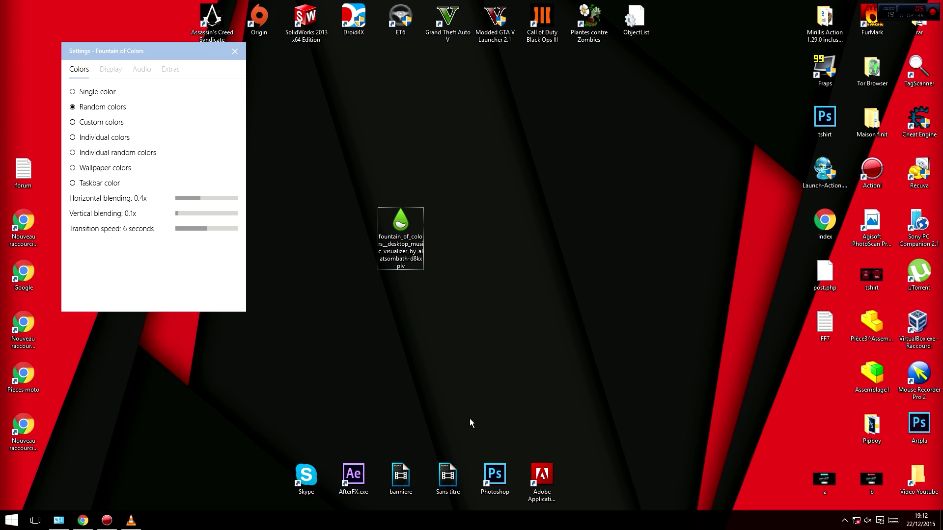
Start playing Tobu - Reflection.mp3 in the media player and shift the Fountain of Colors settings window slightly further into the corner
mouse_move(130, 520)
click(131, 499)
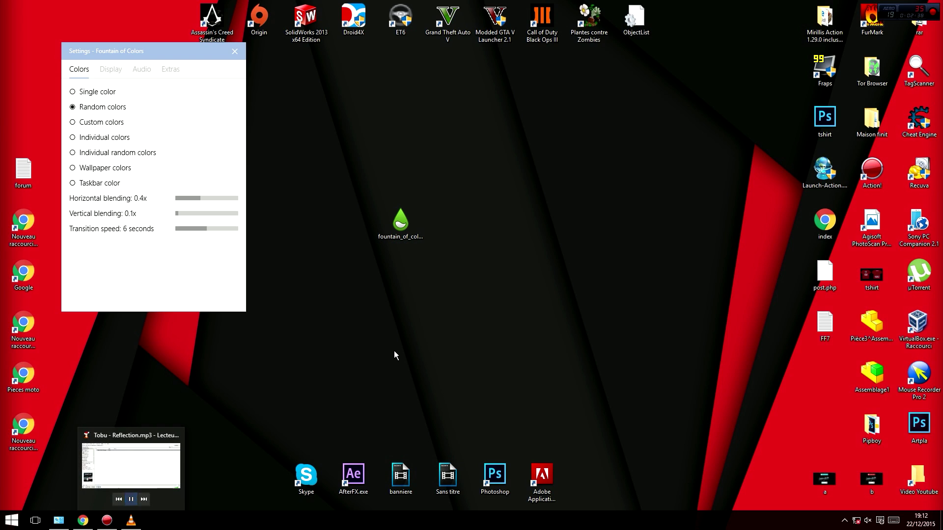
drag(237, 396, 459, 478)
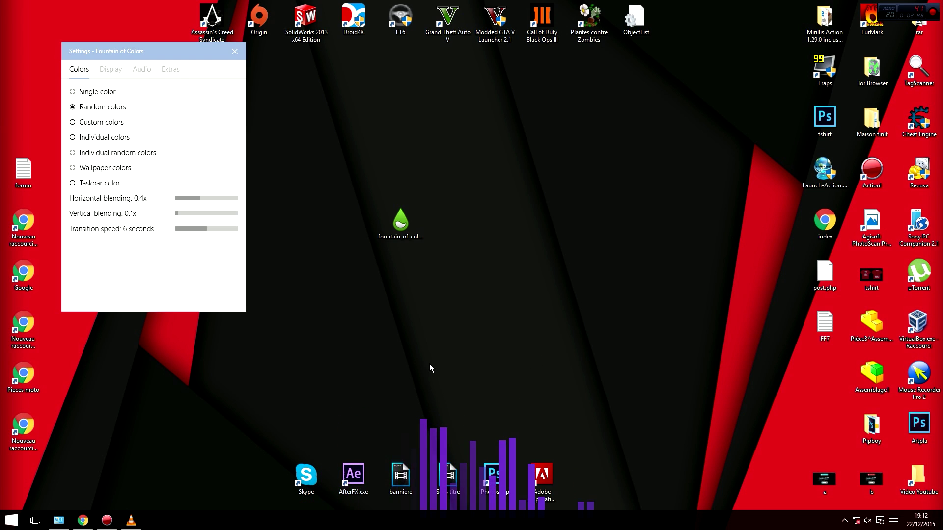
mouse_move(154, 47)
mouse_down()
mouse_move(228, 52)
mouse_move(140, 38)
mouse_up()
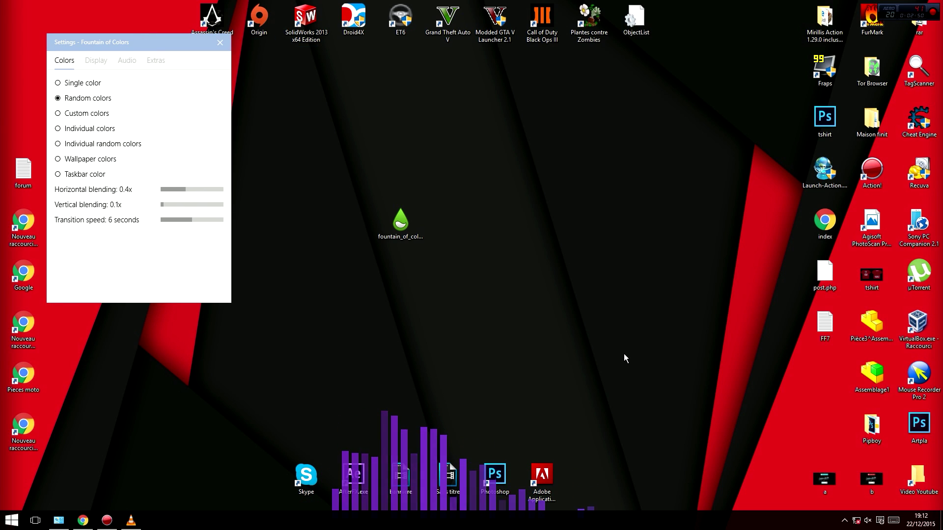
Unload the Fountain of Colors visualizer skin in Rainmeter while keeping its settings window open
click(845, 522)
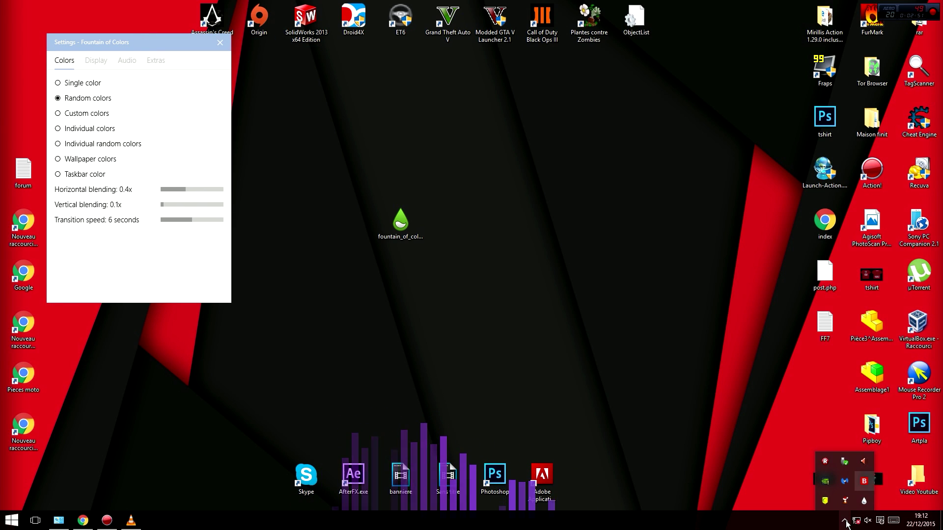
right_click(864, 501)
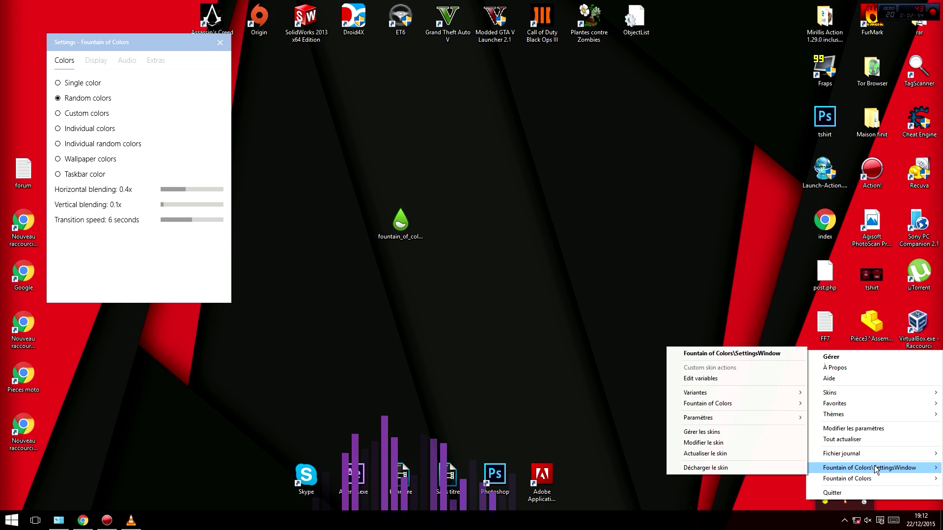
mouse_move(851, 478)
click(782, 478)
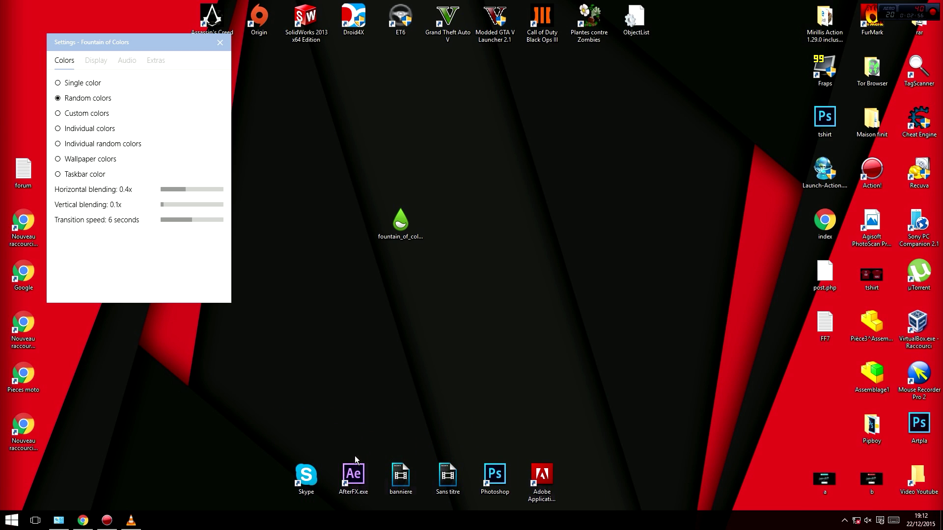
right_click(245, 460)
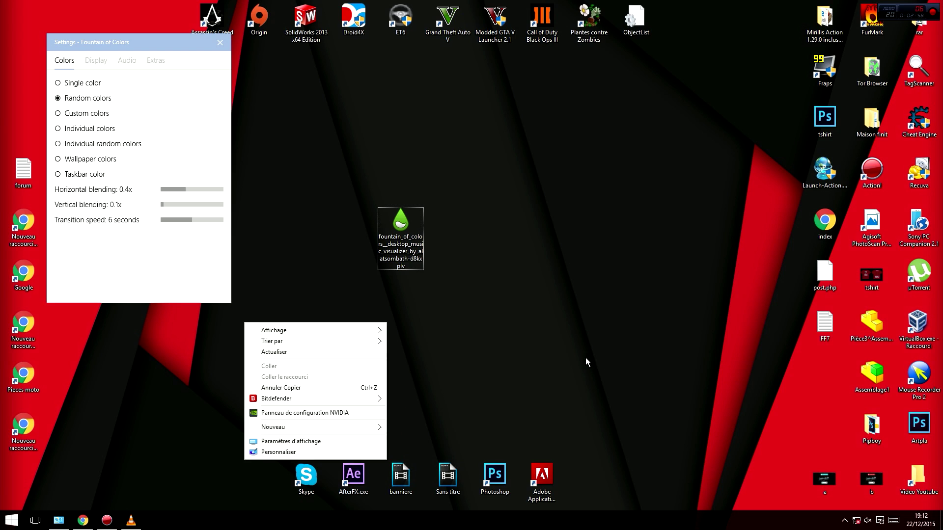
click(586, 362)
Load the Fountain of Colors.ini visualizer skin from Rainmeter's Fountain of Colors skin collection
click(844, 521)
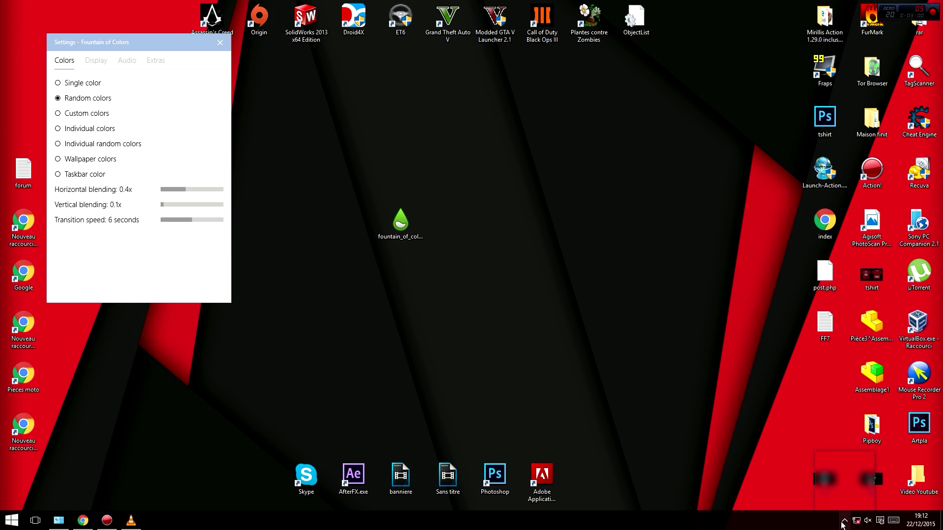
right_click(865, 498)
mouse_move(837, 400)
mouse_move(759, 425)
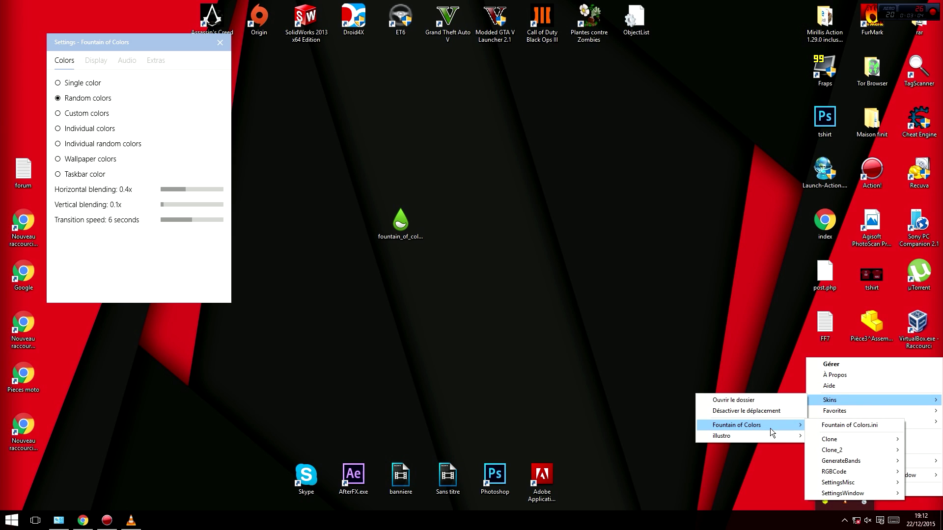
click(845, 425)
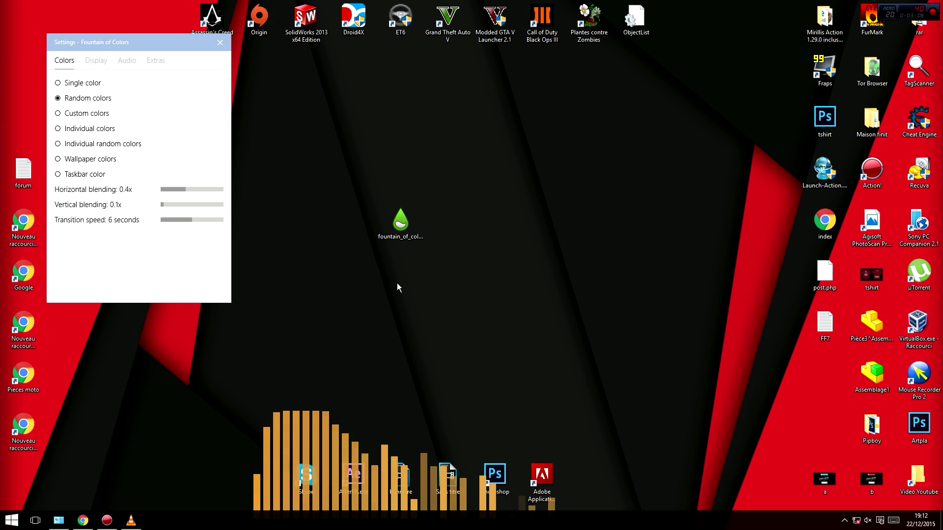
Hide the desktop icons and move the Fountain of Colors settings window closer to the middle of the desktop
right_click(528, 249)
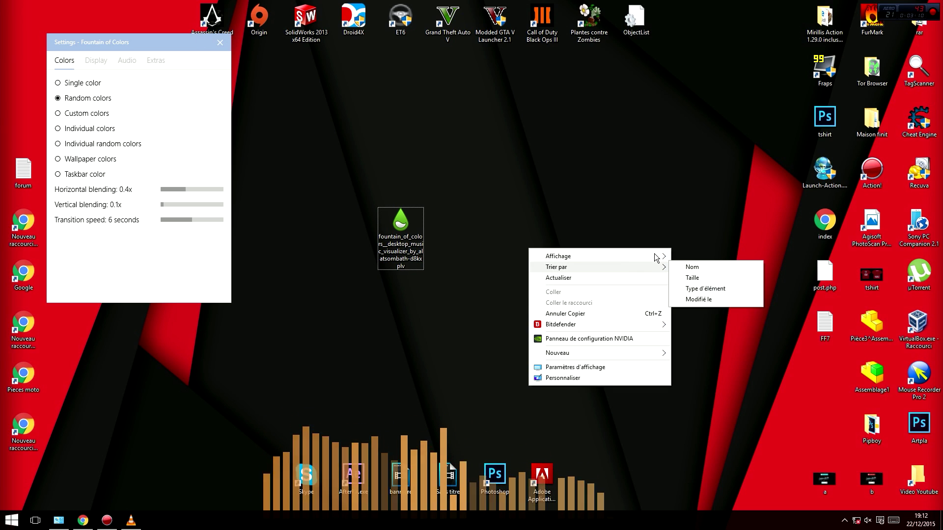
click(705, 316)
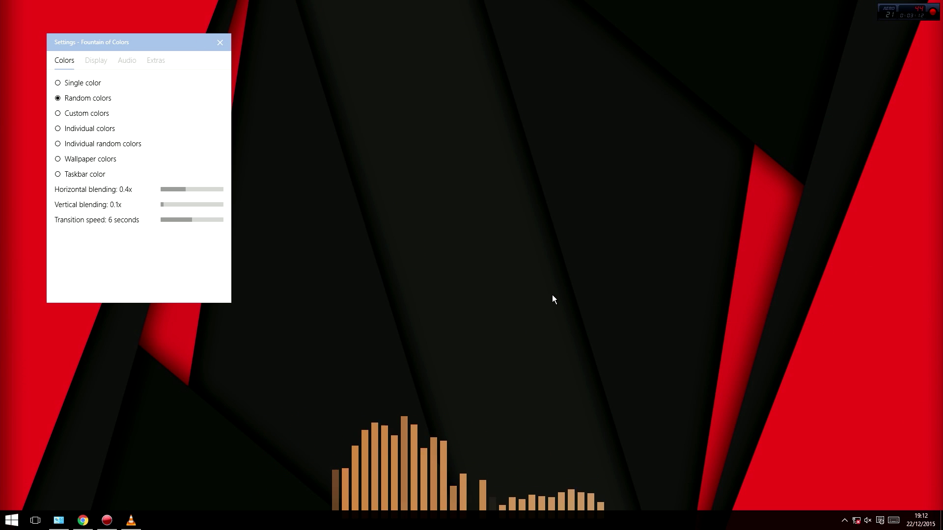
drag(108, 46, 316, 33)
Close the settings window, reopen it from the visualizer bars, and shift it slightly to the left
click(428, 29)
click(423, 486)
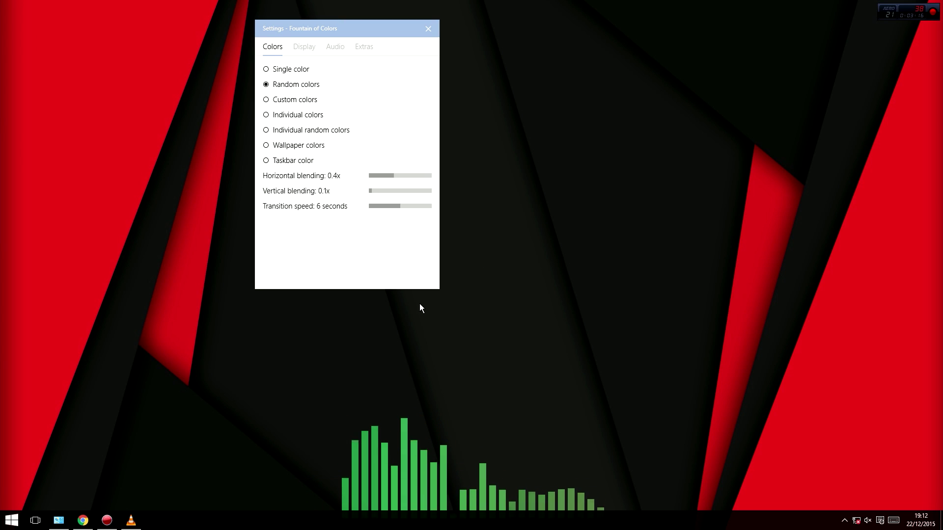
drag(316, 27, 227, 28)
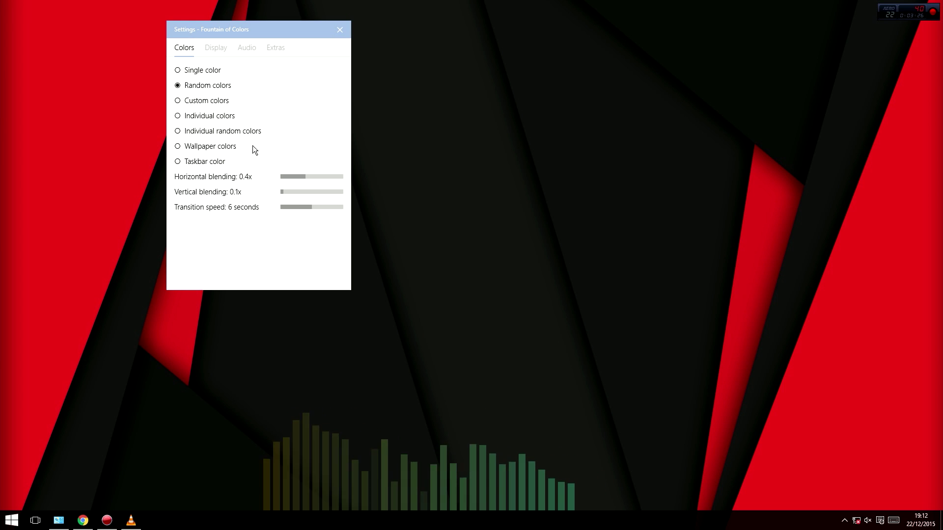
Switch the visualizer to Single color and pick a bright yellow for the bars
click(192, 70)
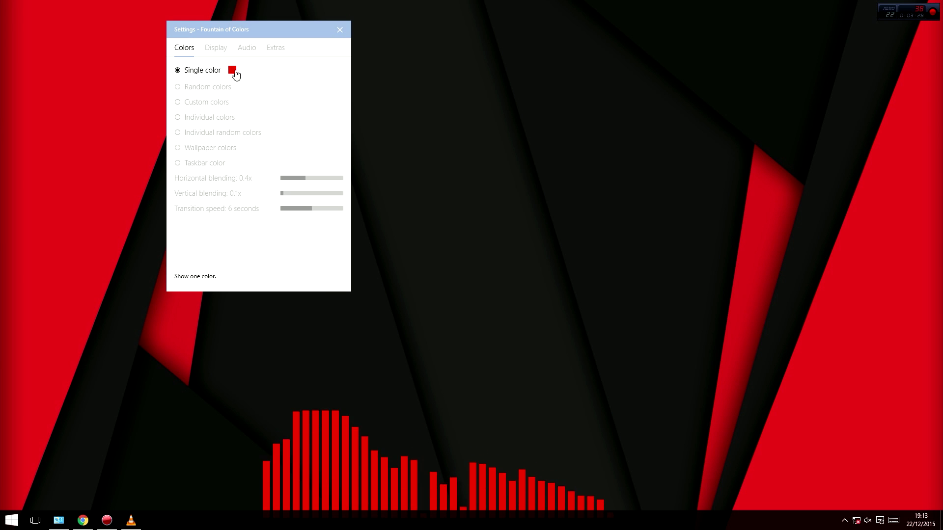
click(231, 70)
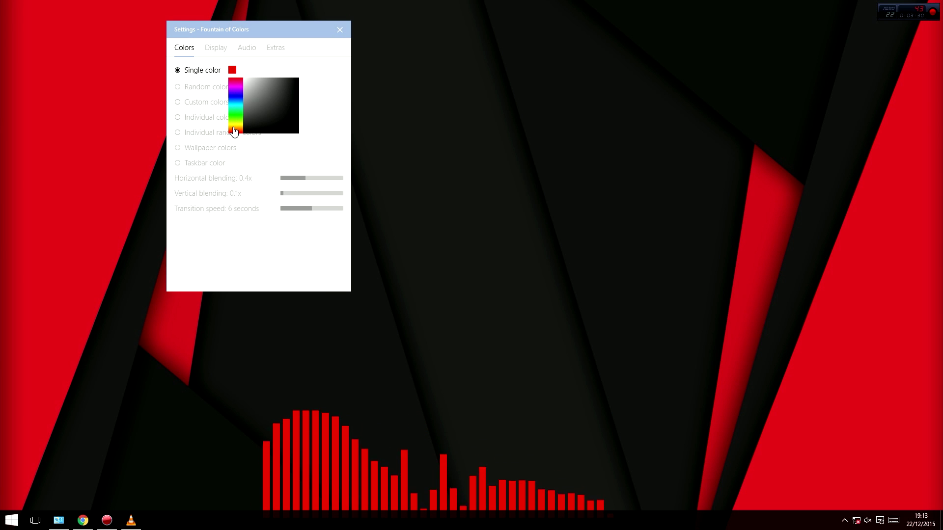
drag(233, 133, 249, 121)
click(302, 75)
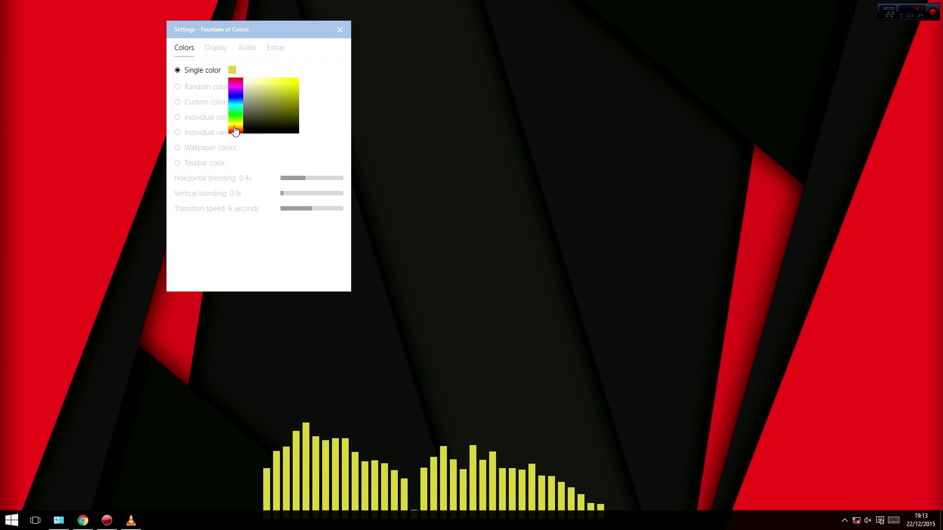
click(232, 71)
click(296, 79)
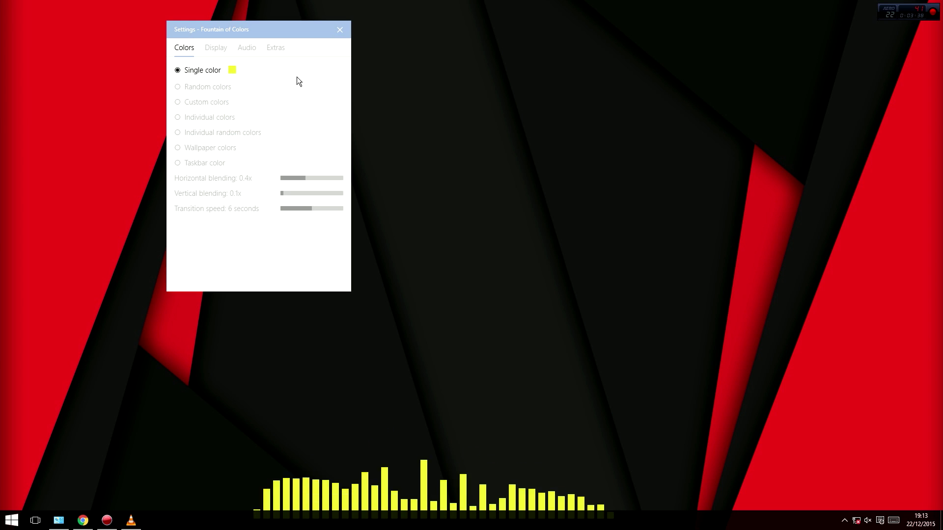
Set the visualizer's display to 123 bars, 14 px bar width, 3 px bar spacing and 280 px height
drag(319, 27, 527, 47)
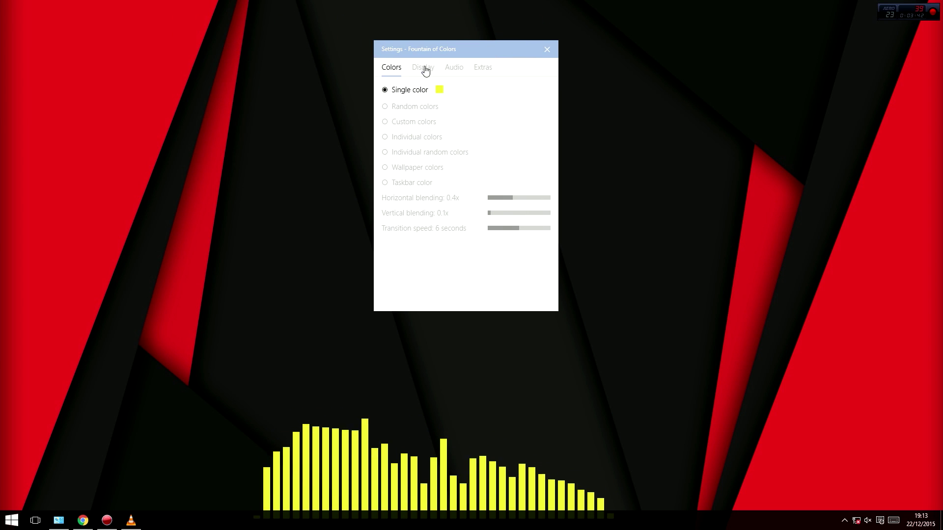
click(425, 69)
drag(453, 52, 361, 37)
drag(428, 75, 457, 78)
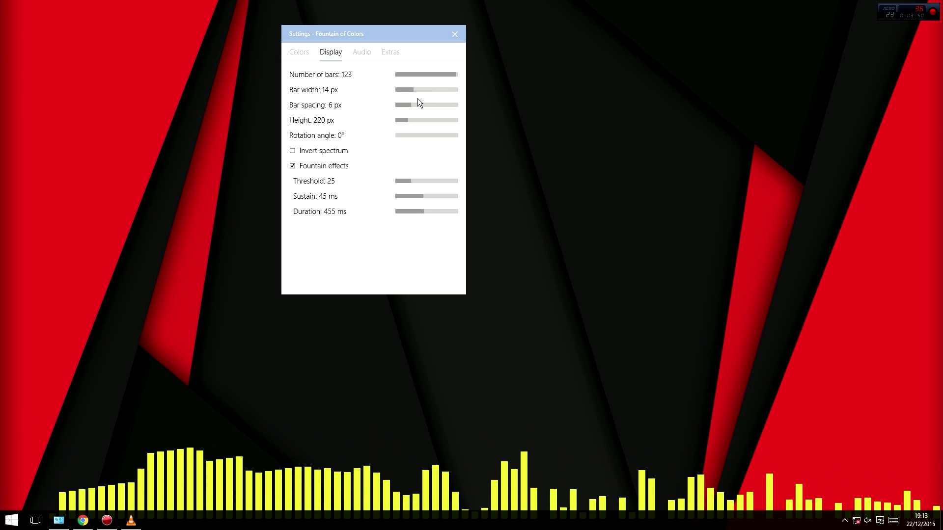
mouse_move(419, 92)
mouse_down()
mouse_move(441, 93)
mouse_move(417, 94)
mouse_up()
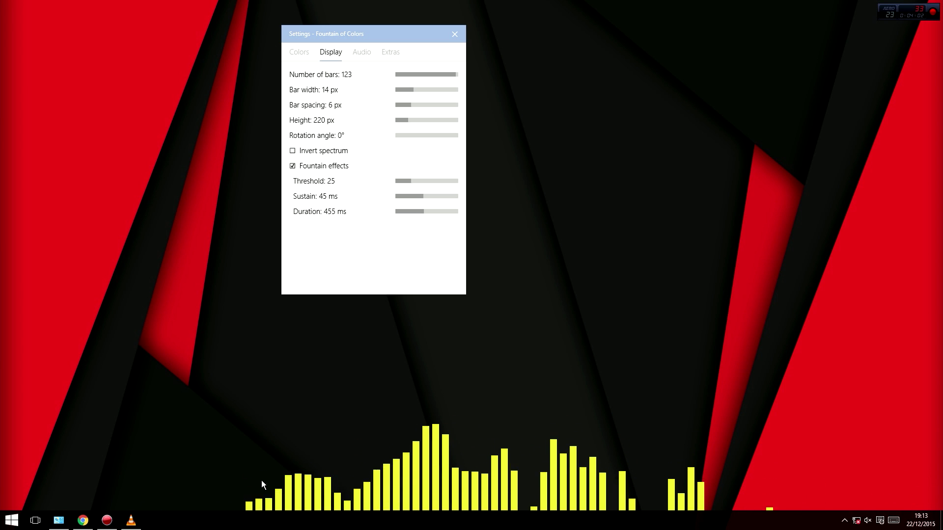
drag(435, 108, 410, 122)
Try rotating the spectrum to 180° and move the settings window out of its way
click(422, 139)
click(427, 139)
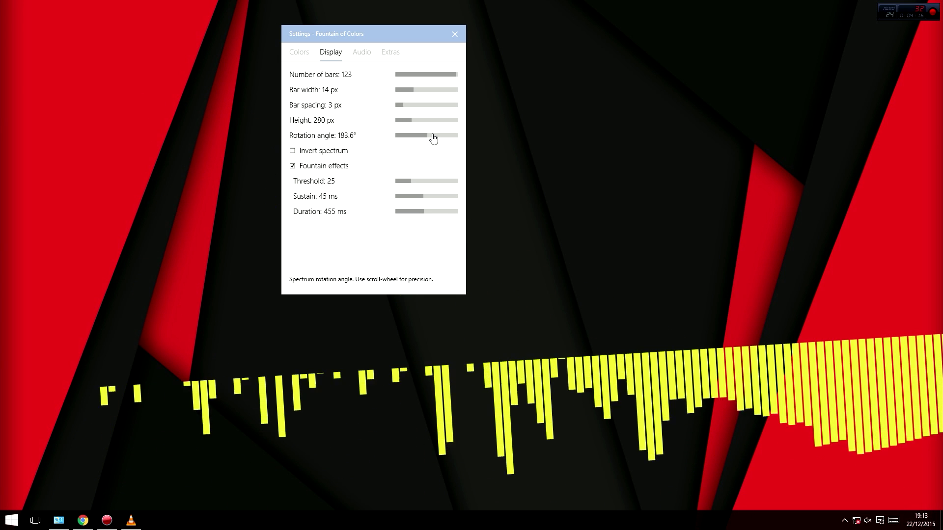
click(428, 138)
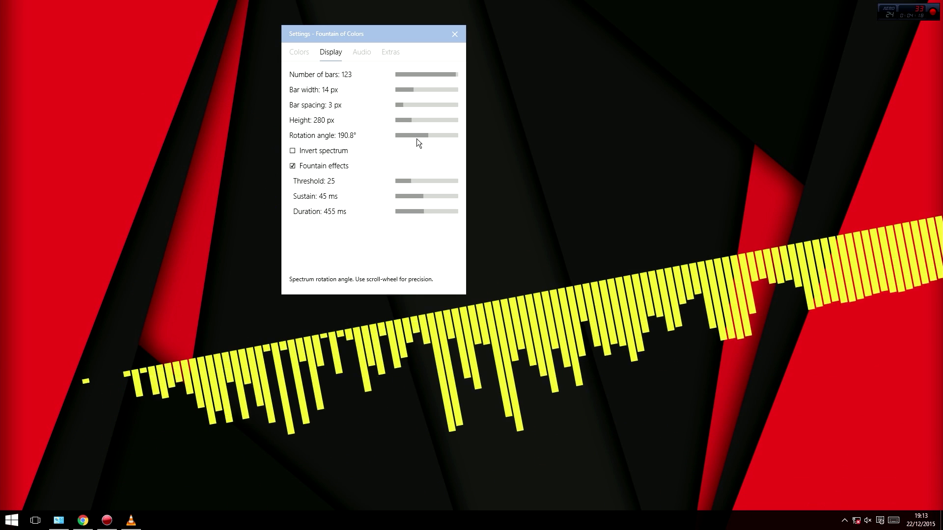
click(427, 139)
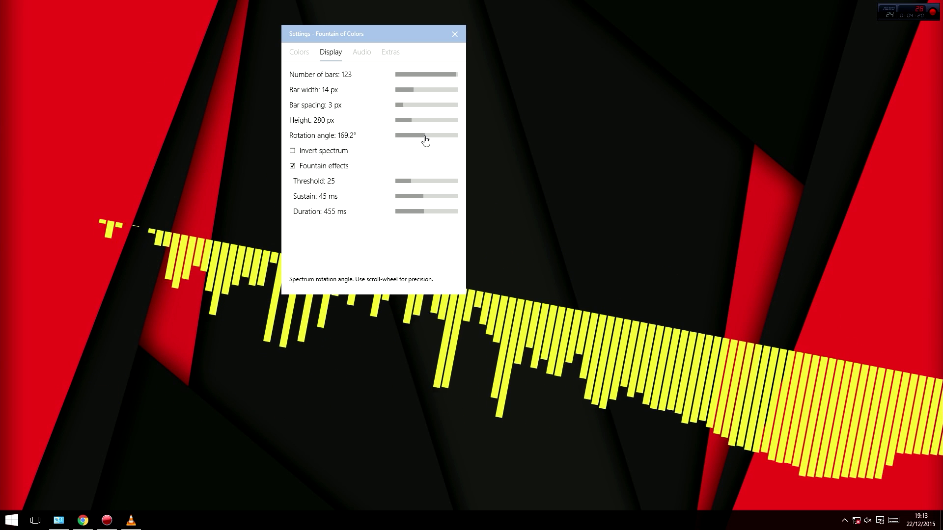
drag(381, 32, 116, 94)
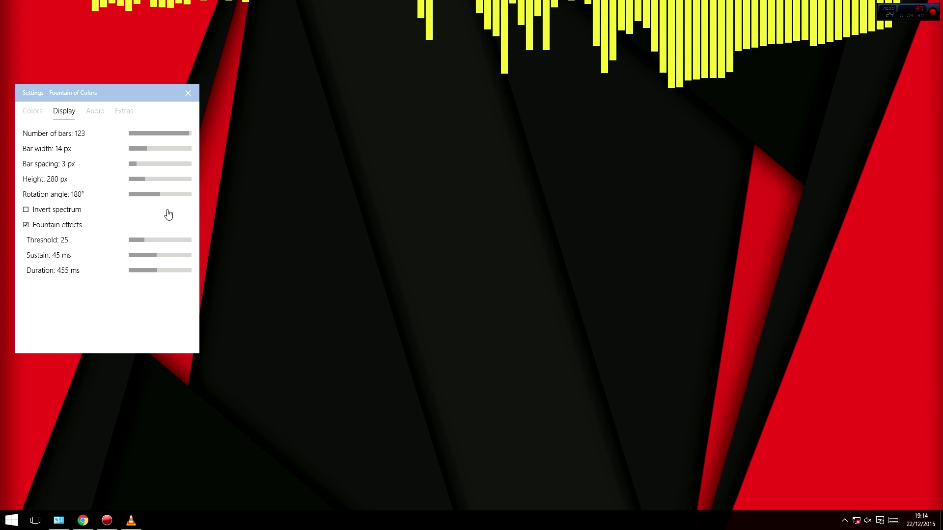
Set the spectrum's rotation angle to 0° and move the bars down to sit just above the taskbar
click(128, 195)
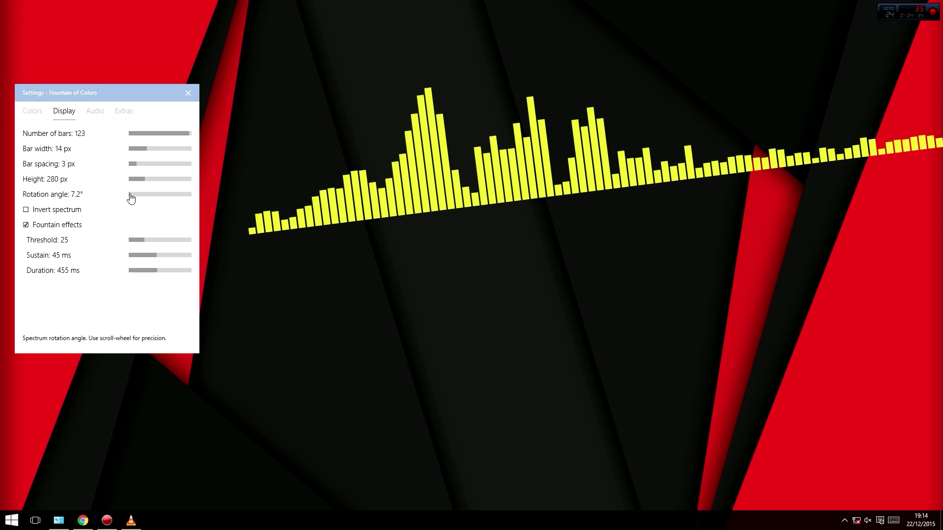
scroll(129, 198, down, 3)
drag(392, 122, 392, 263)
drag(282, 443, 255, 500)
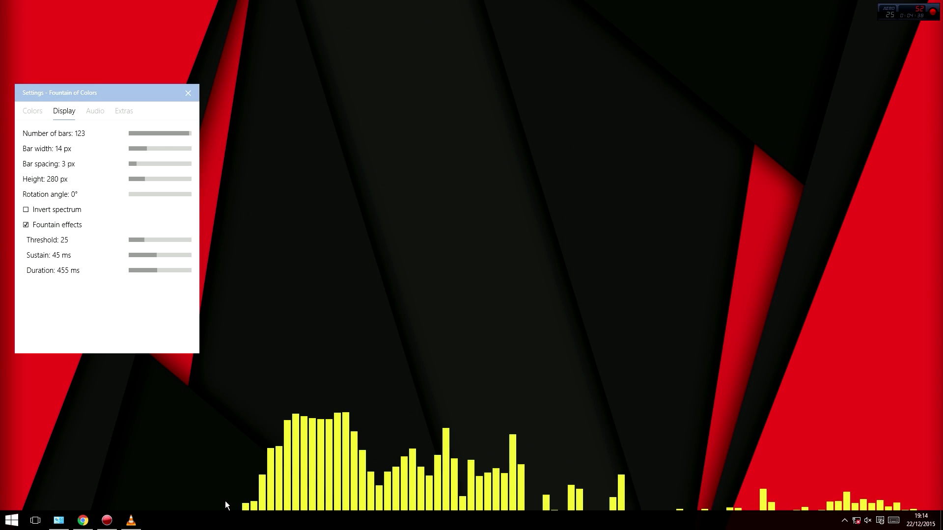
Set the fountain effects to threshold 28, sustain 62 ms and duration 600 ms, and turn Invert spectrum off
drag(137, 94, 314, 99)
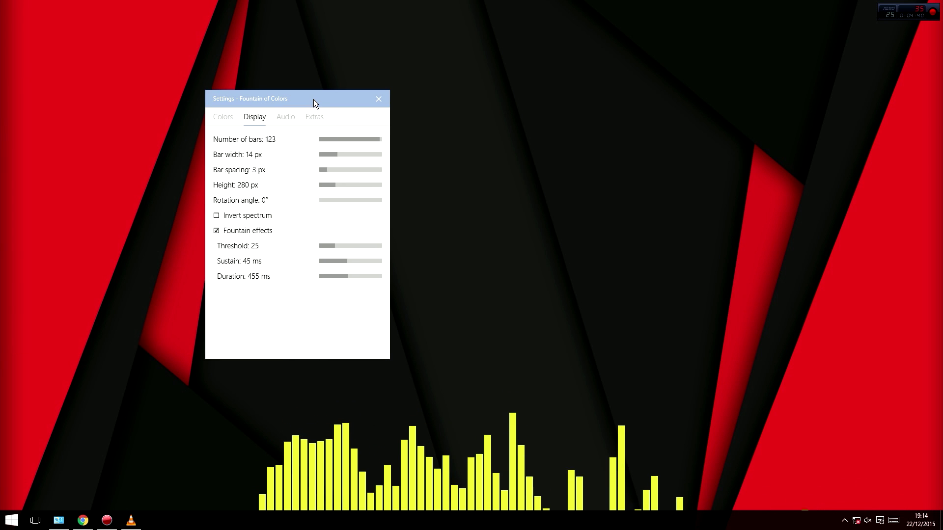
drag(328, 251, 359, 258)
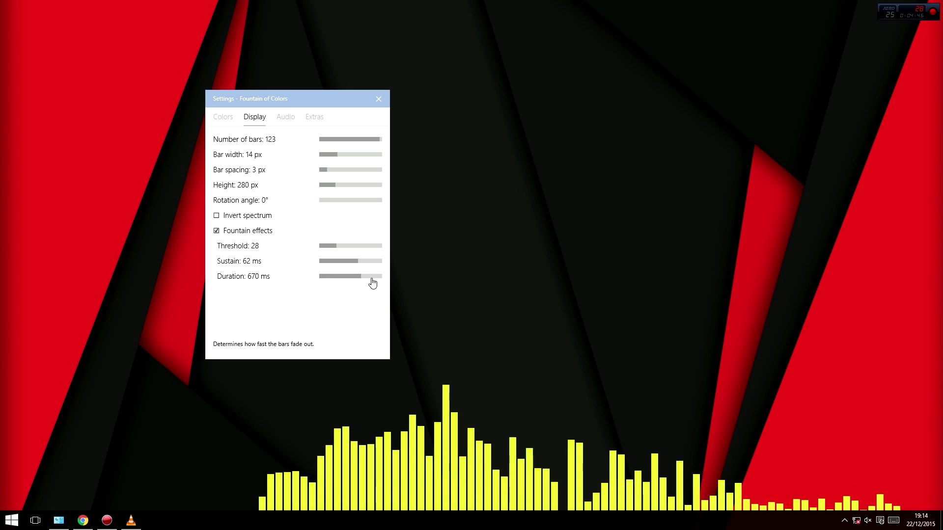
click(347, 280)
drag(350, 280, 373, 278)
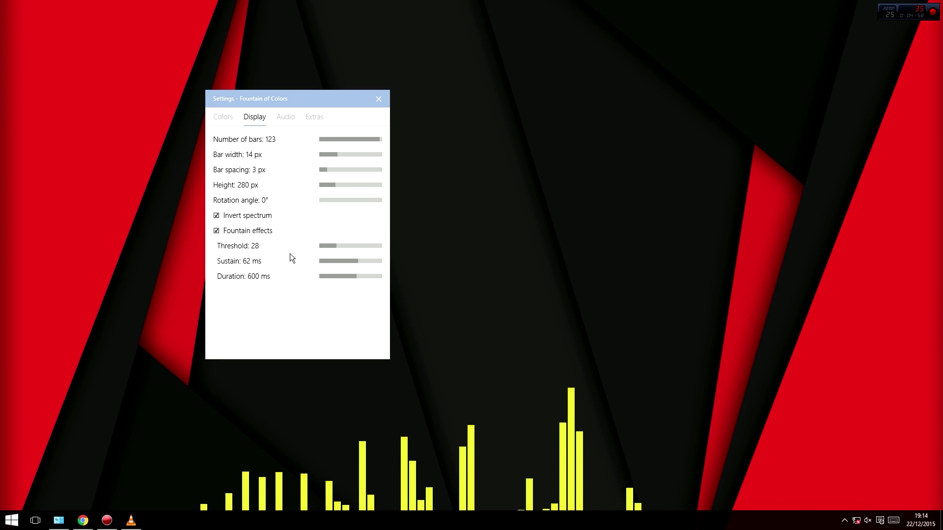
click(216, 216)
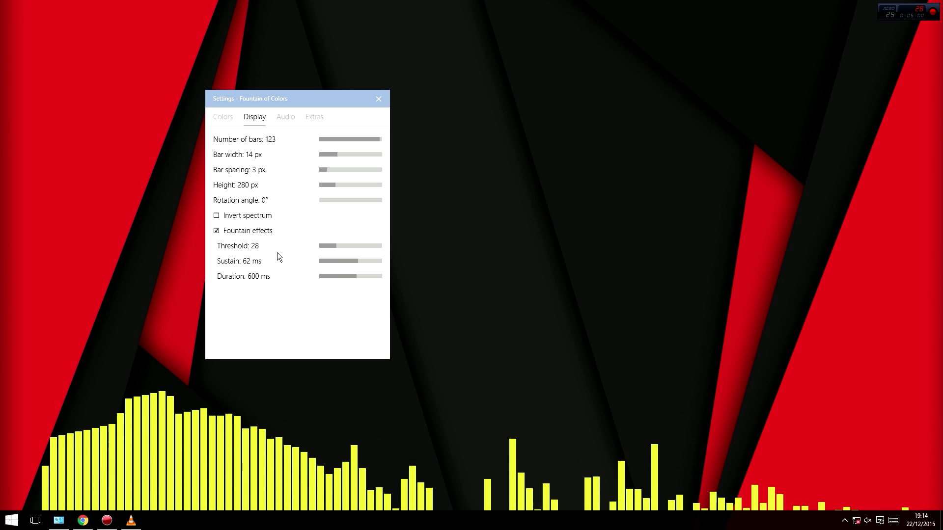
Adjust the visualizer's audio sensitivity to 20 dB after trying 56 dB
click(285, 117)
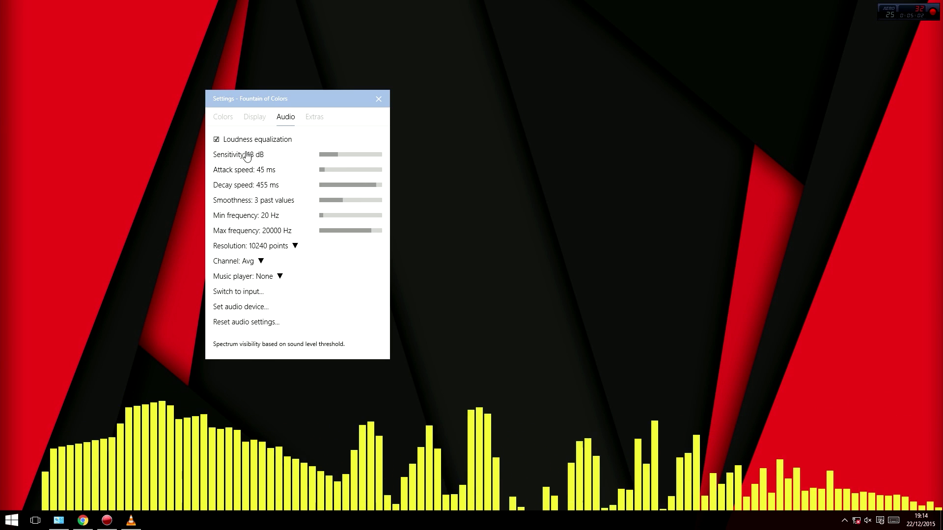
drag(338, 155, 379, 157)
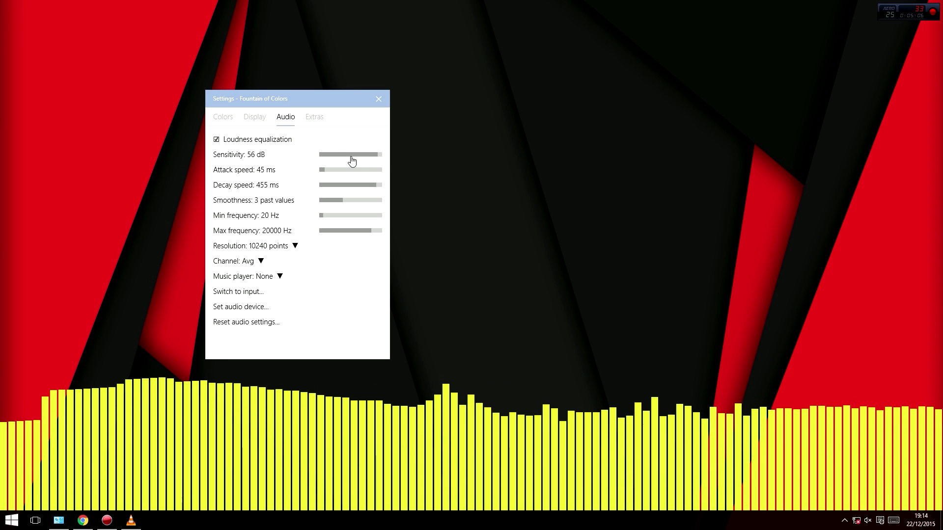
click(346, 155)
click(340, 154)
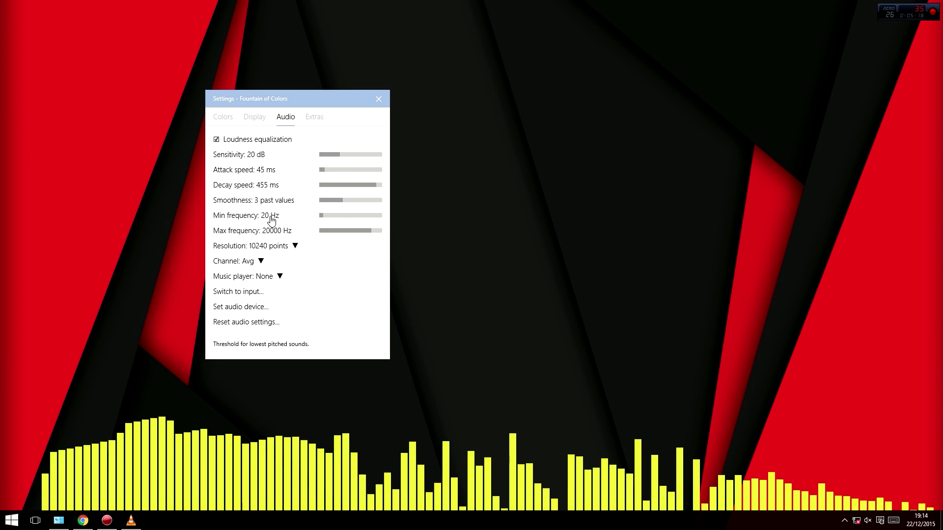
Try audio resolutions of 13312 and 256 points, and restore the resolution to 10240 points
click(262, 246)
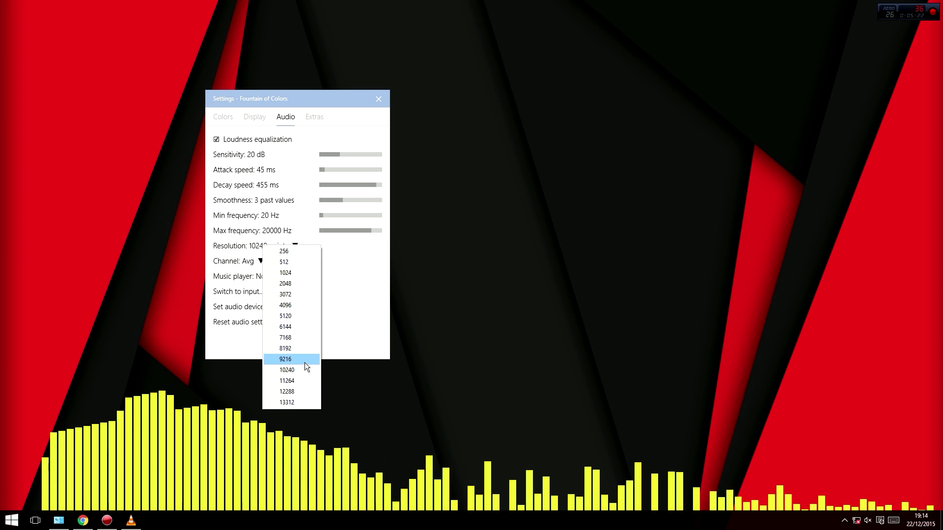
click(290, 403)
click(279, 247)
click(304, 254)
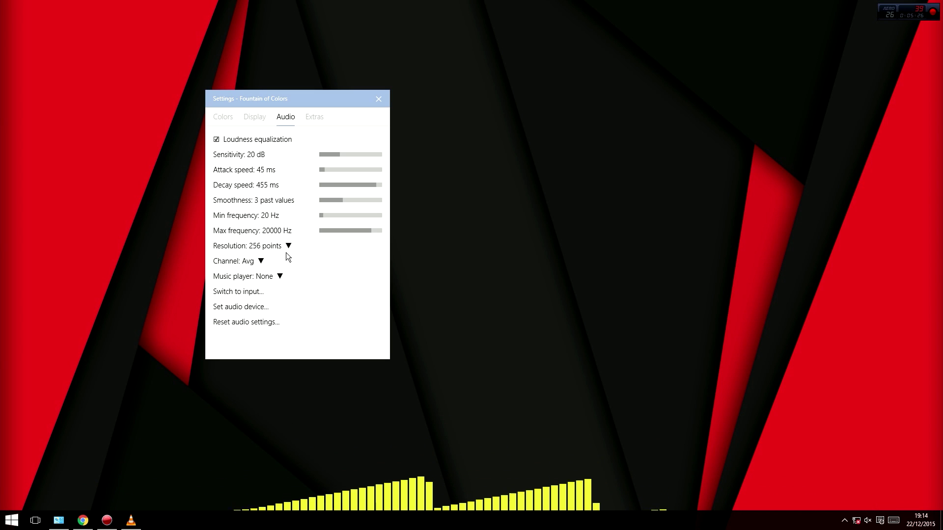
click(288, 247)
click(309, 370)
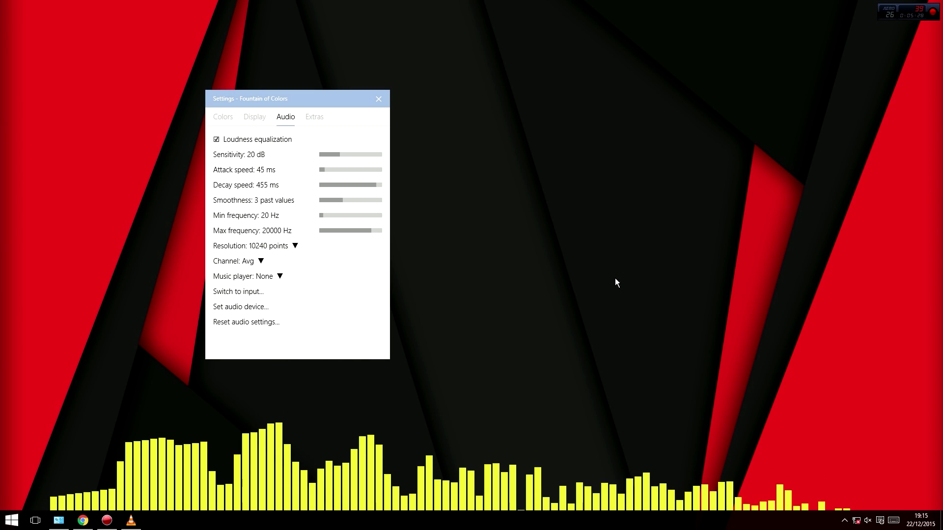
Look through the available audio channels and supported music players without changing either setting
click(256, 262)
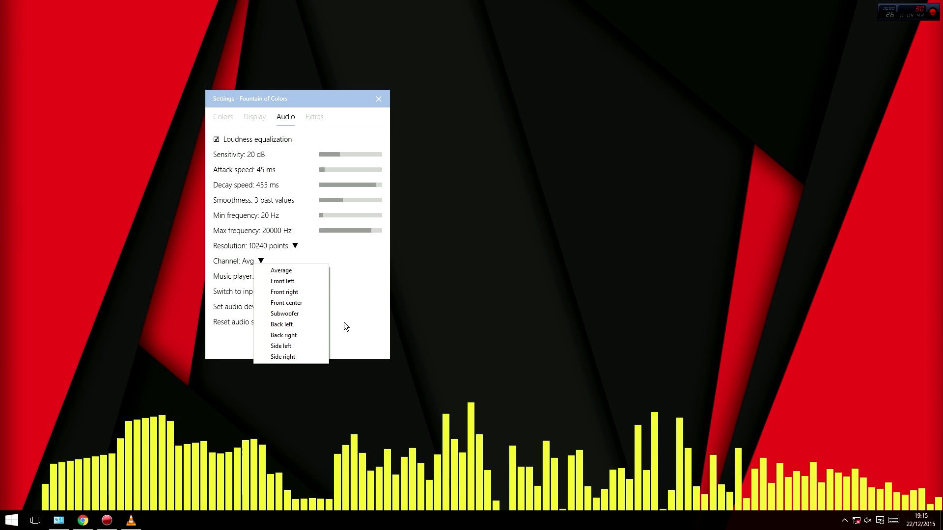
click(365, 291)
click(280, 276)
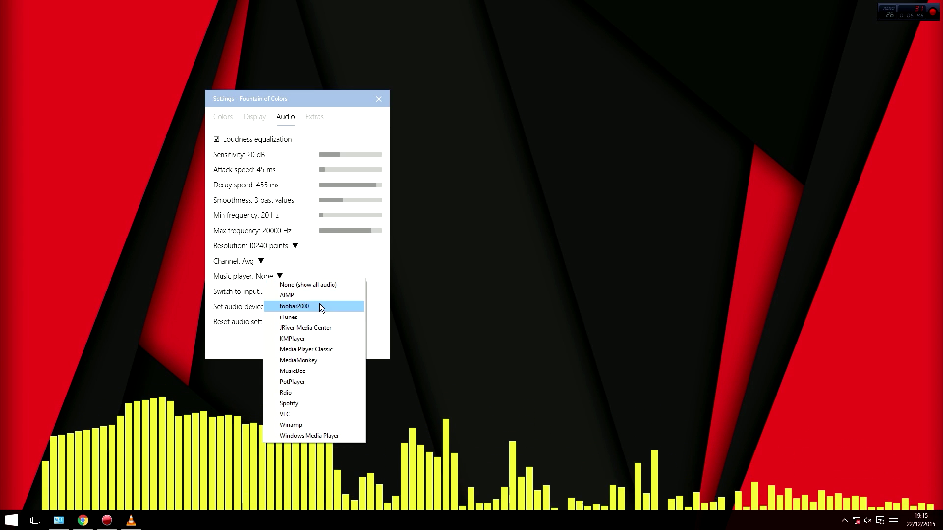
click(352, 257)
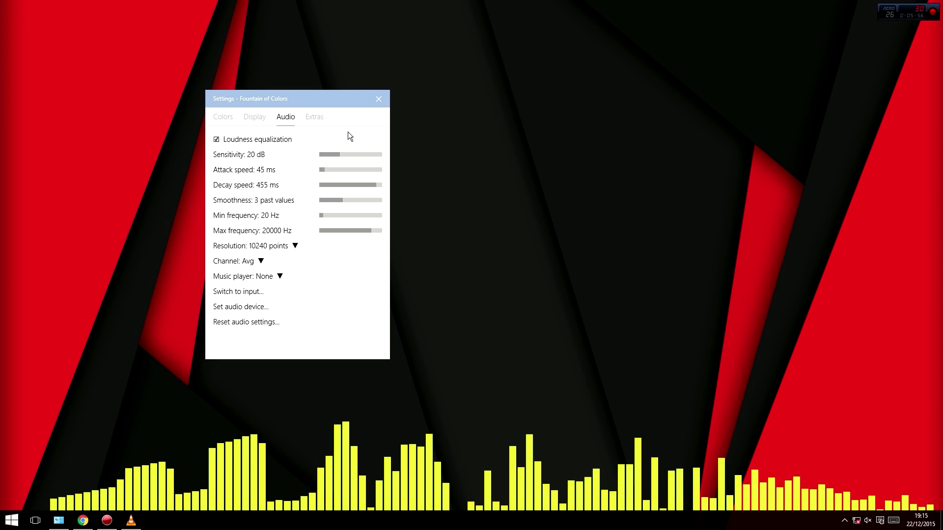
Enable Keyboard mode in the visualizer's extra settings
click(319, 118)
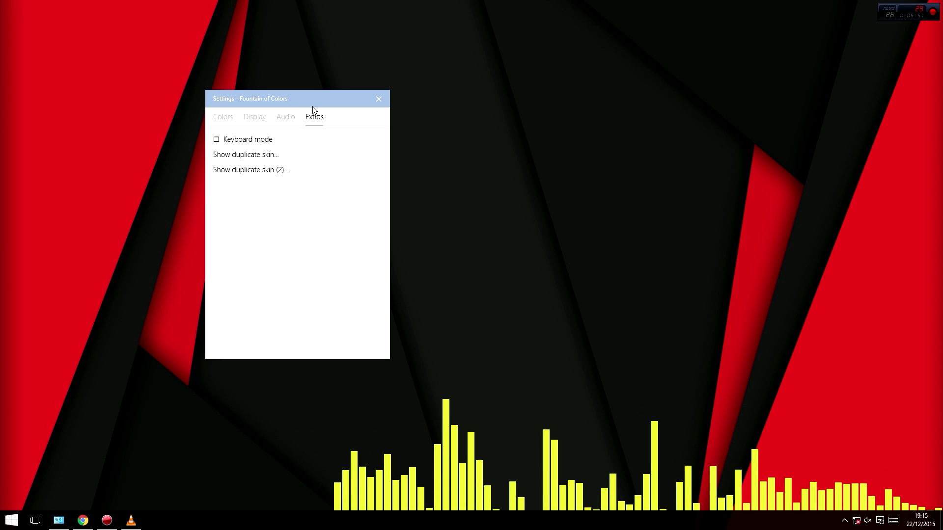
click(217, 140)
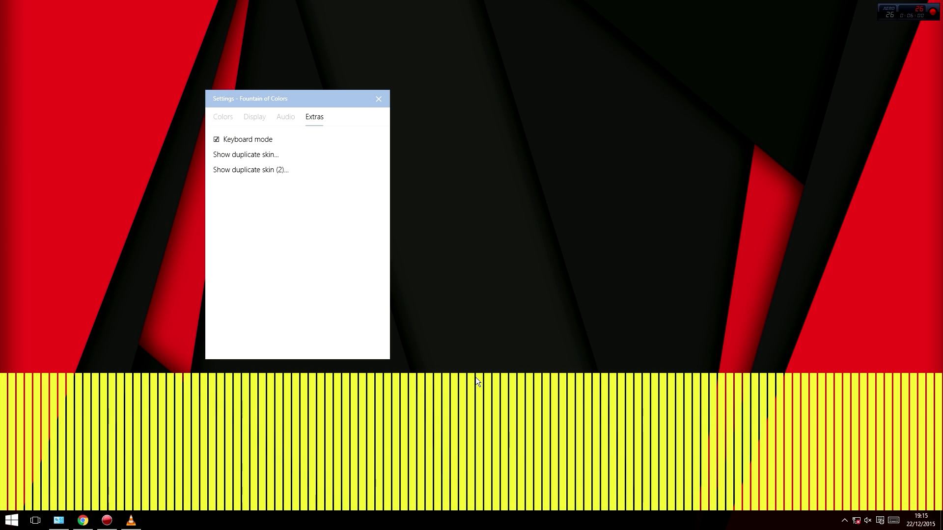
Disable Keyboard mode and move the settings window to the upper middle of the desktop
click(217, 140)
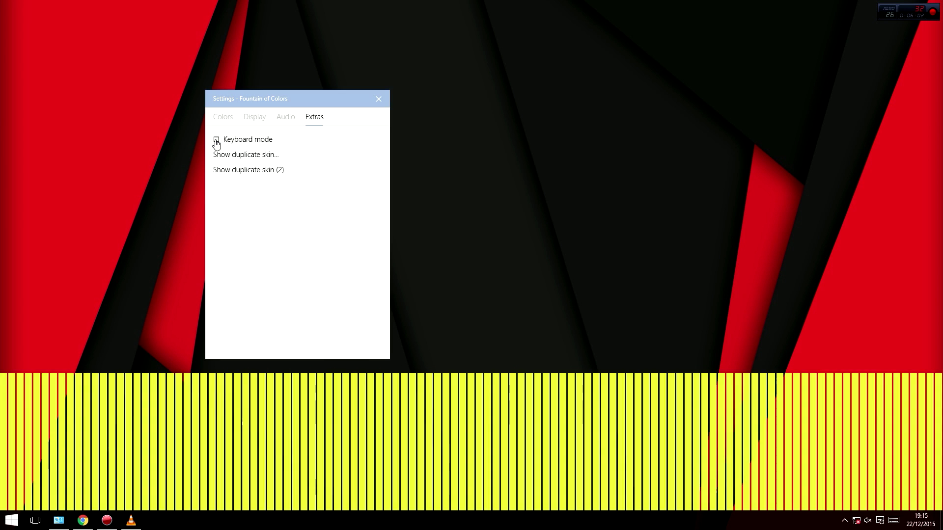
drag(342, 99, 226, 40)
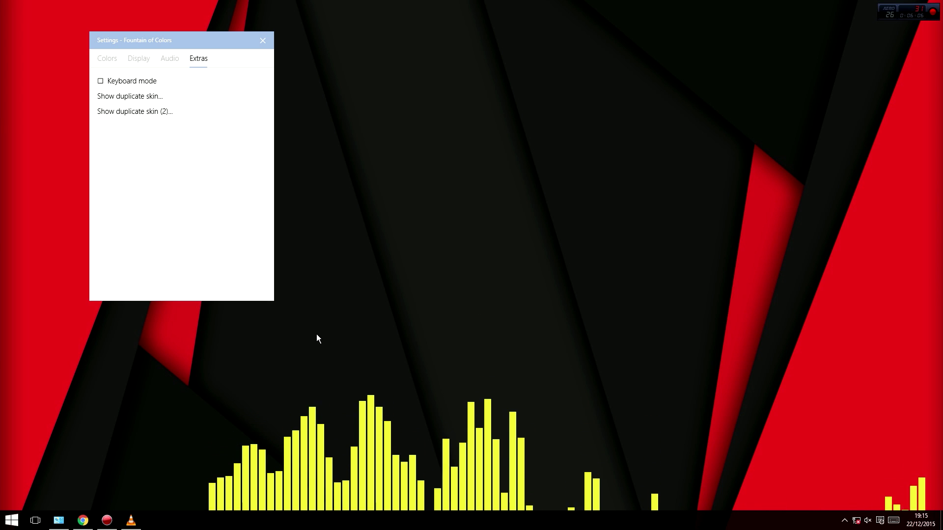
drag(235, 37, 397, 46)
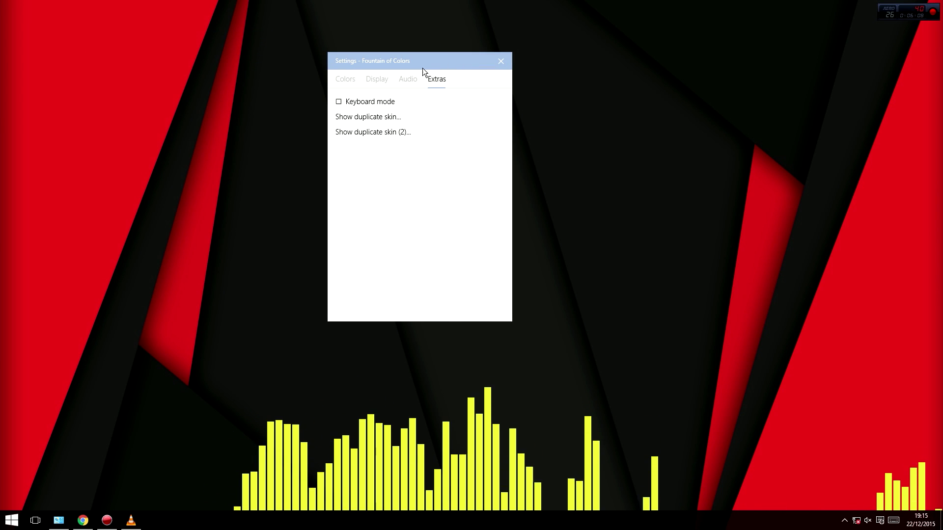
Try the visualizer's Random colors mode and Custom colors mode, picking a light green as the first custom color
click(413, 79)
click(340, 83)
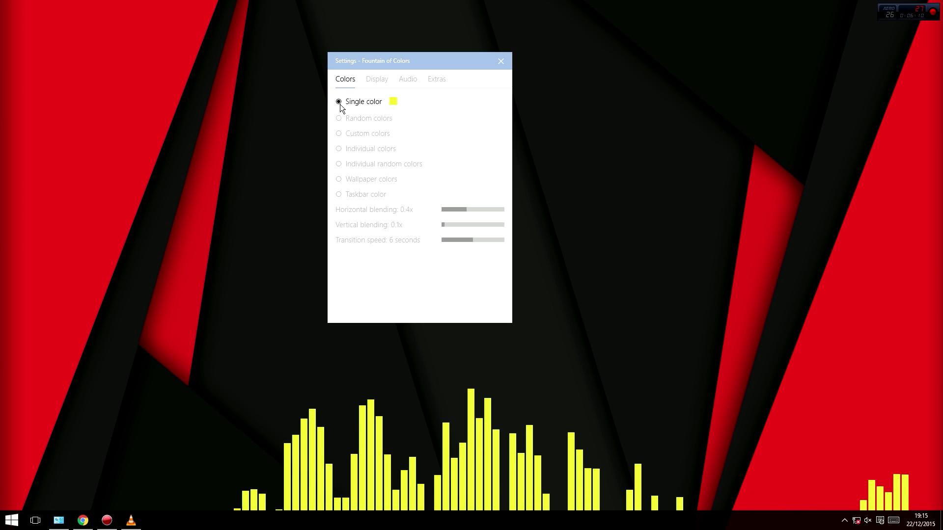
click(338, 118)
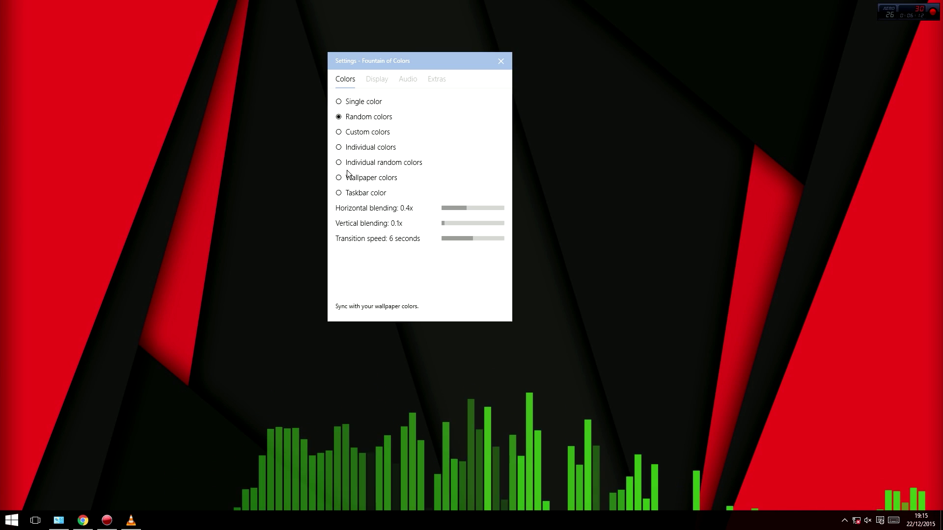
click(354, 131)
click(407, 101)
click(411, 147)
click(446, 118)
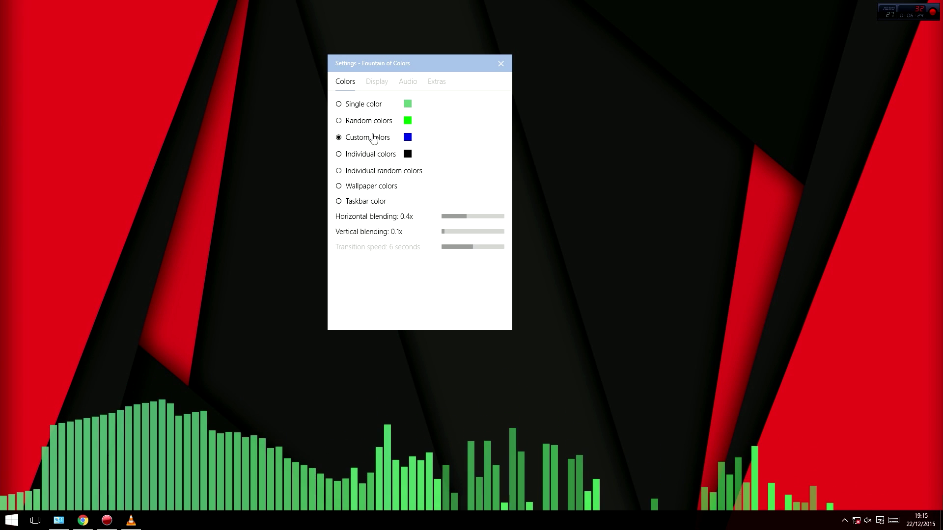
click(346, 121)
click(346, 135)
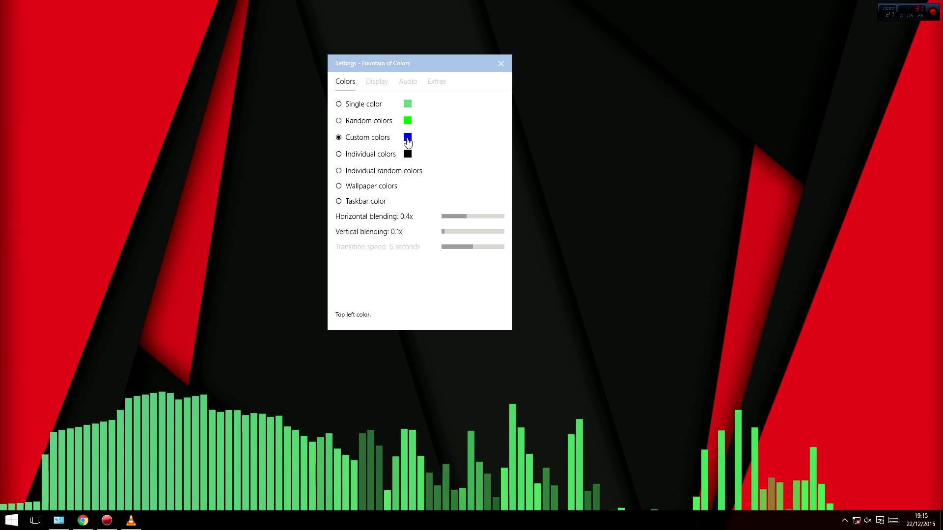
Try the Individual colors and Individual random colors modes on the visualizer
click(382, 154)
click(356, 135)
click(358, 154)
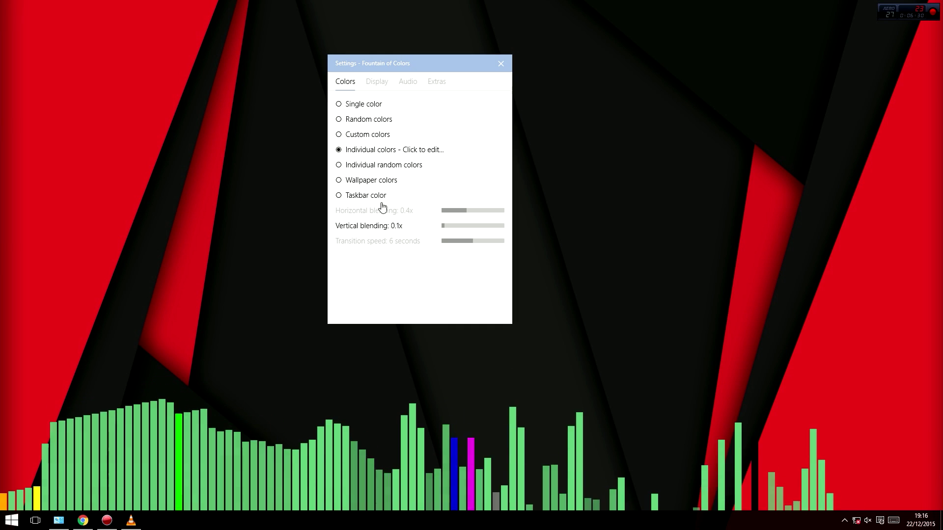
click(358, 166)
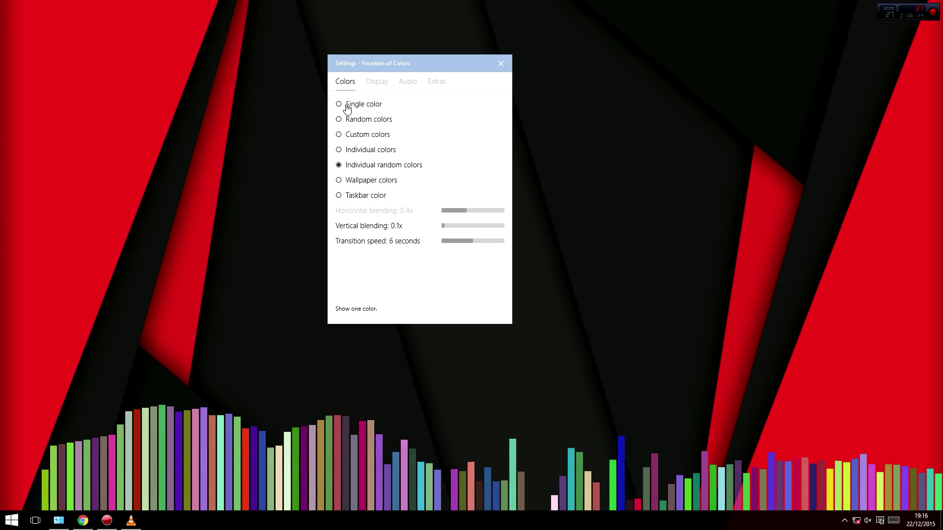
Try the Single color mode with a muted dark green for the visualizer bars
click(356, 107)
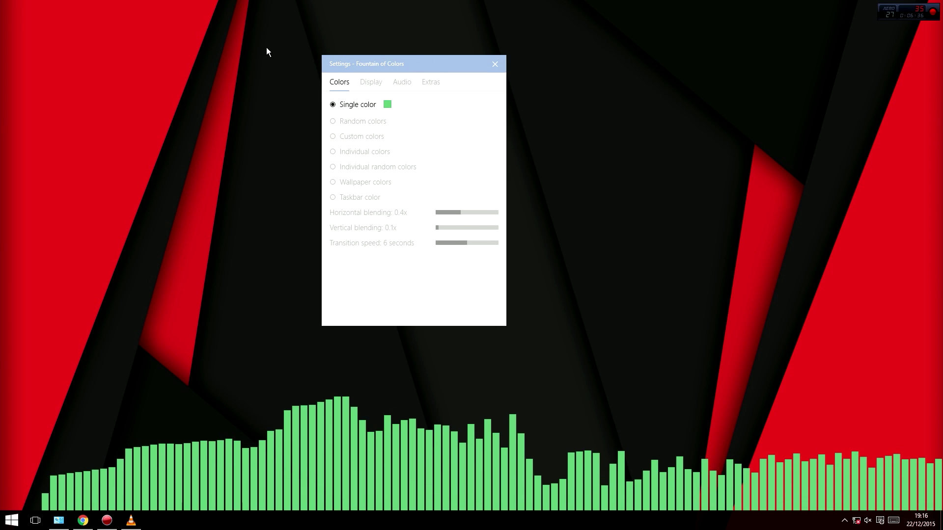
click(393, 103)
click(433, 181)
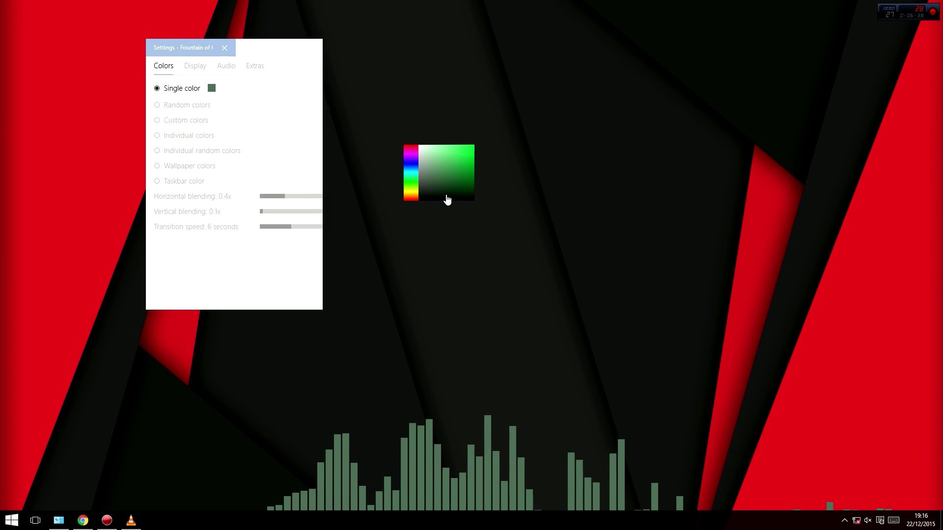
click(254, 98)
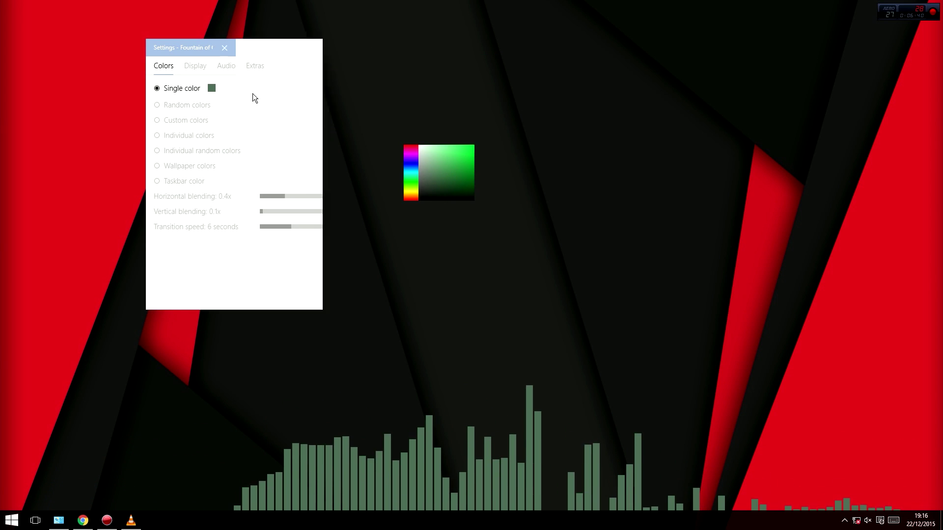
Set the visualizer to Random colors and close its settings window
click(173, 104)
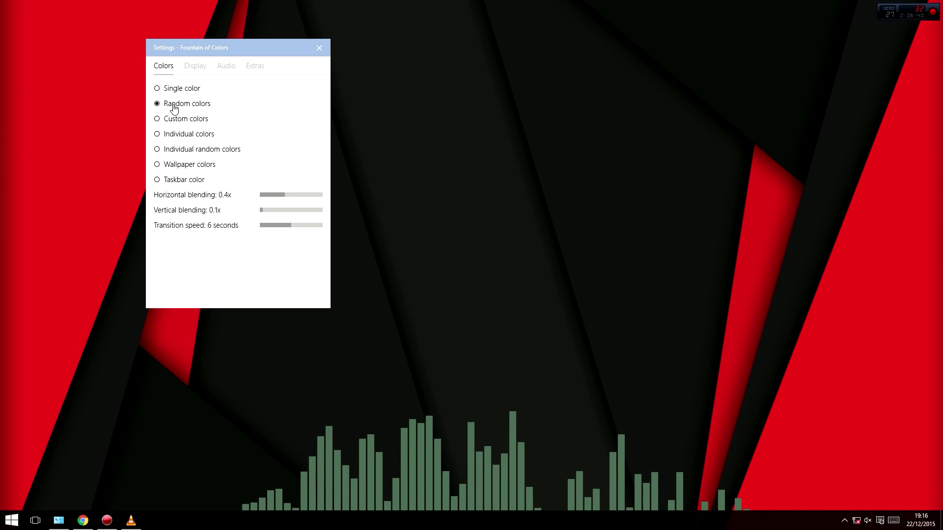
click(318, 49)
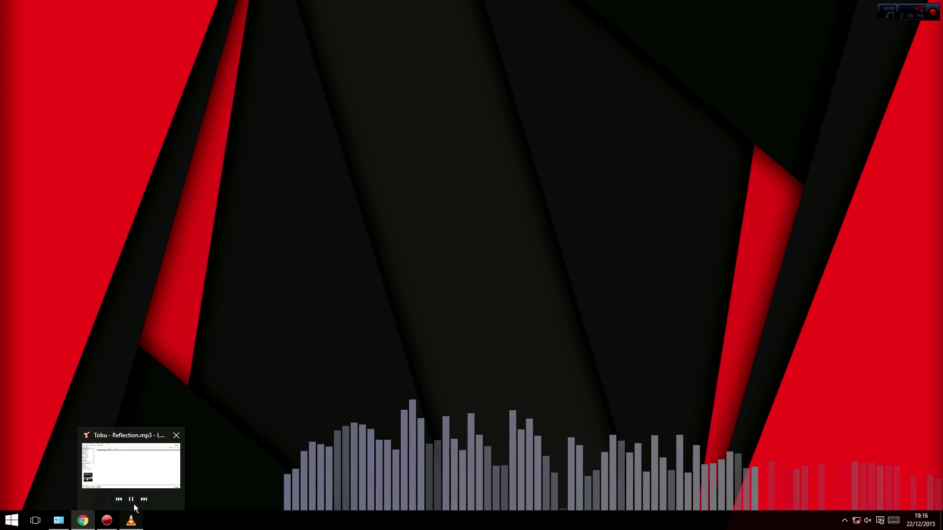
Pause and resume Tobu - Reflection.mp3 in VLC to check the visualizer's reaction, and leave the player minimized
click(131, 497)
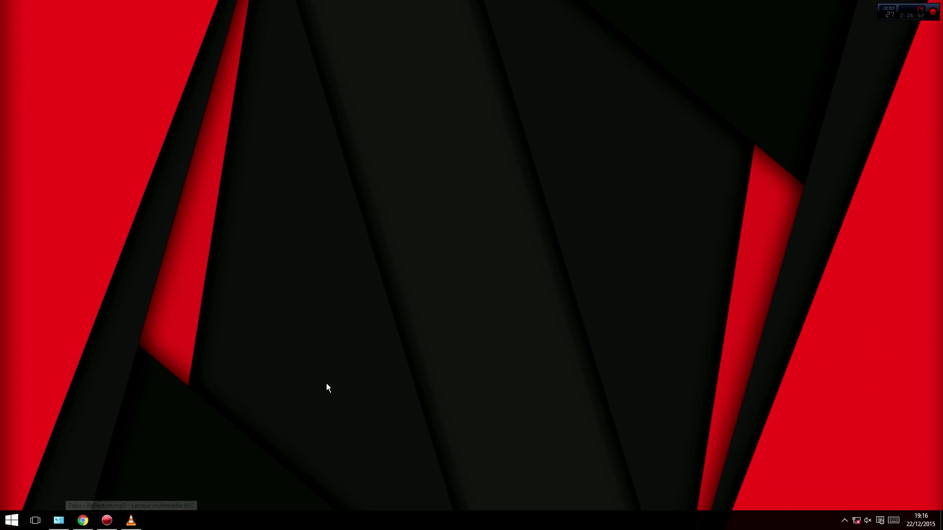
mouse_move(131, 521)
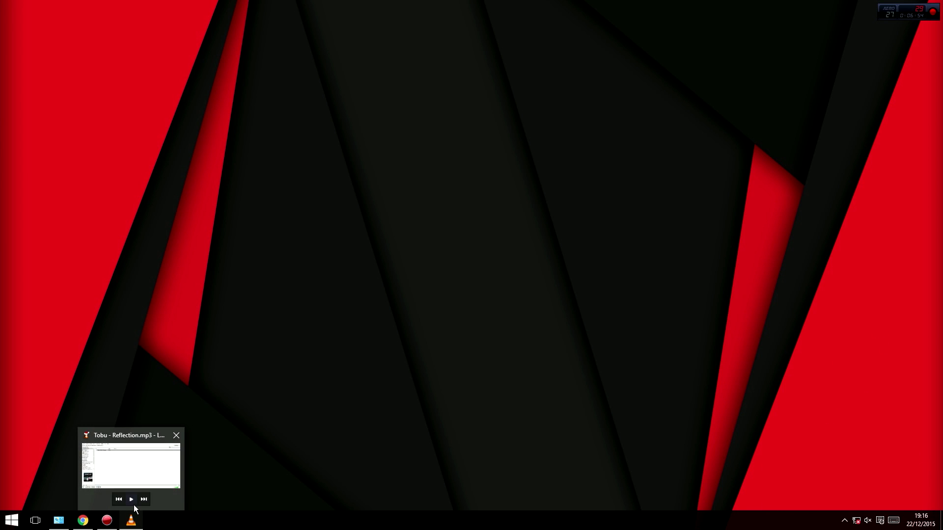
click(131, 497)
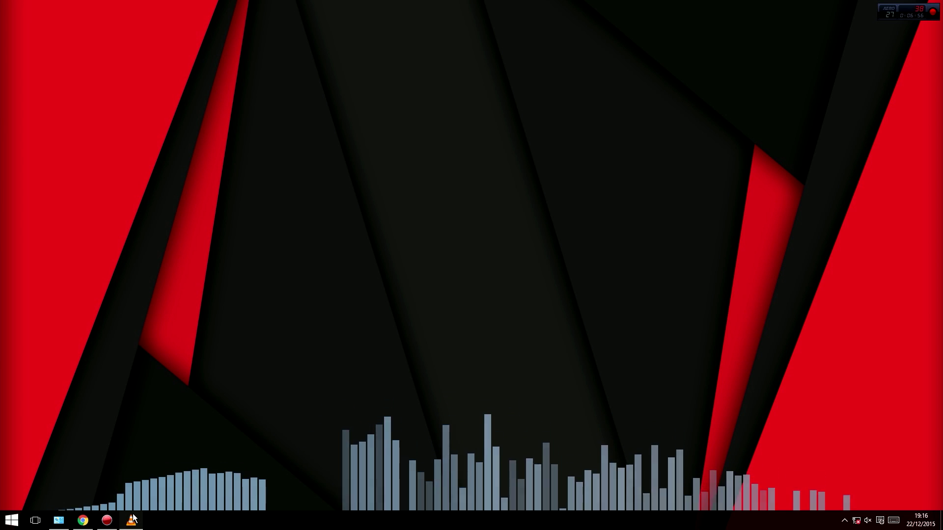
click(133, 473)
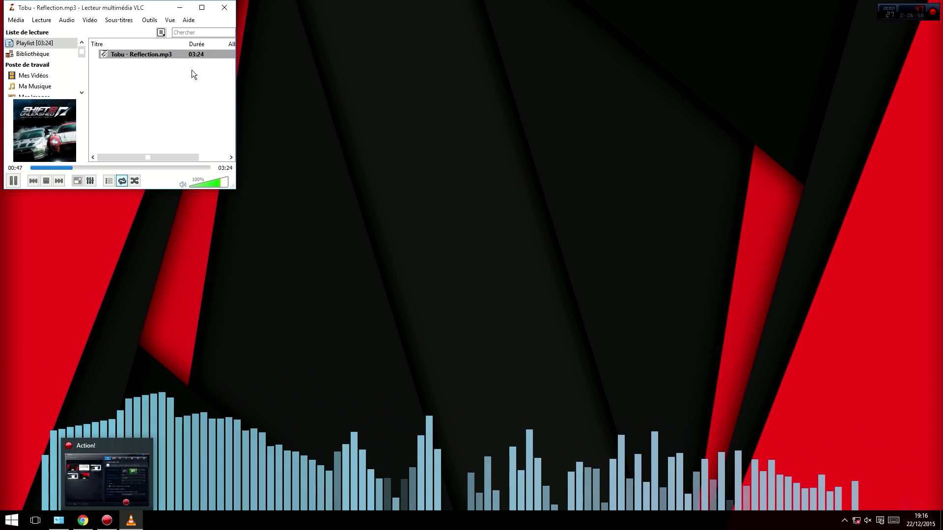
click(179, 8)
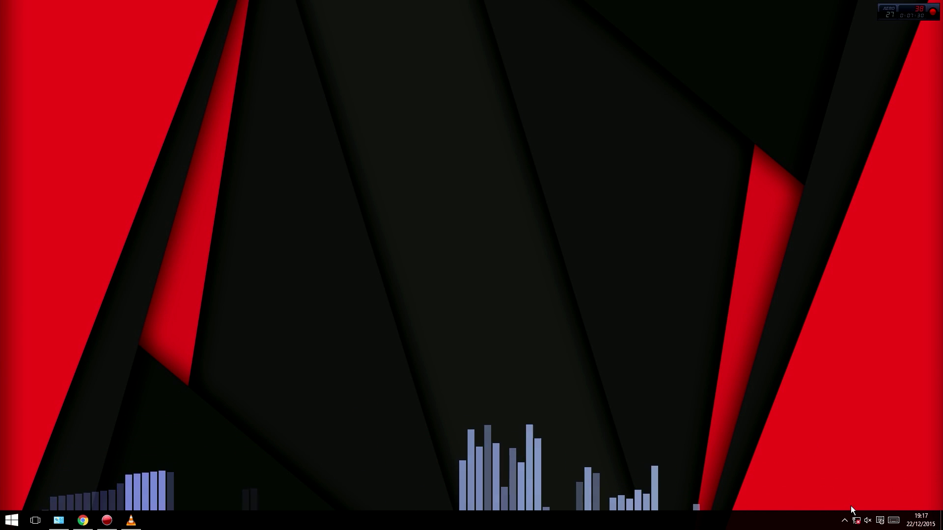
Unload the Fountain of Colors skin from Rainmeter
click(846, 520)
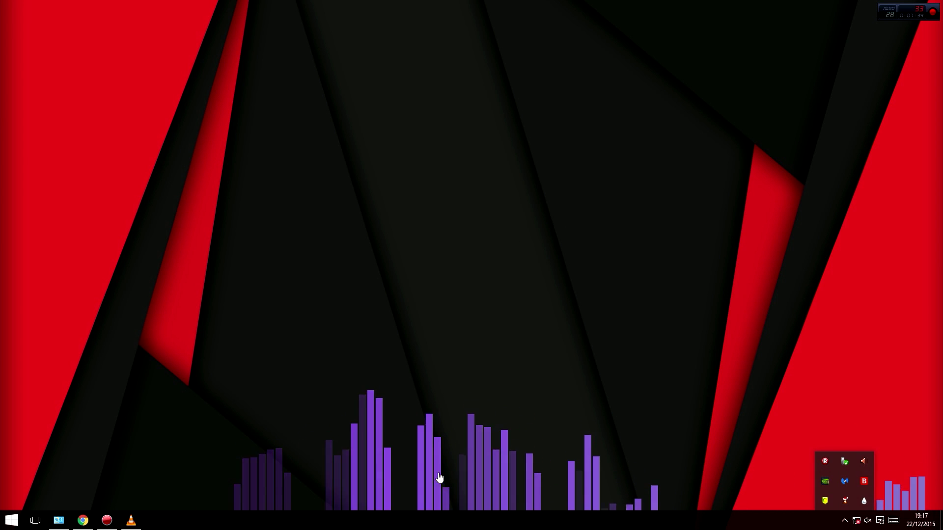
right_click(864, 501)
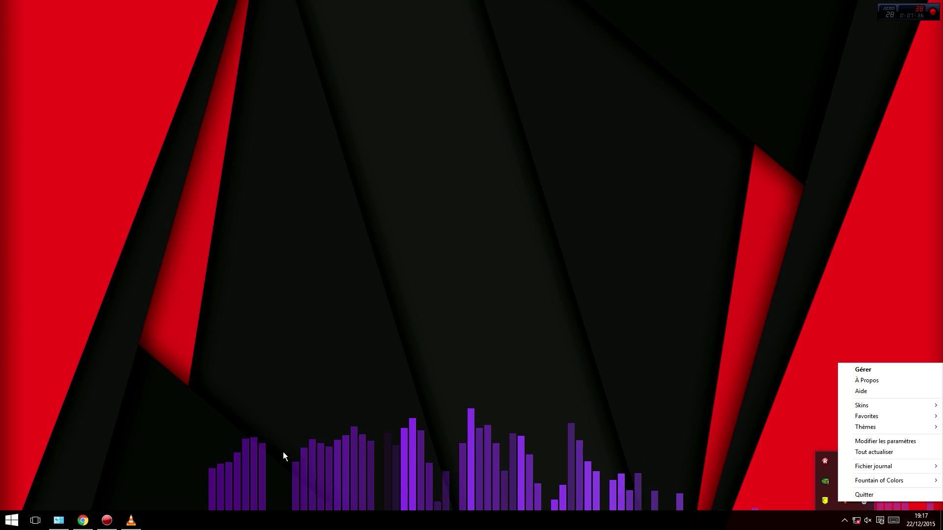
mouse_move(889, 480)
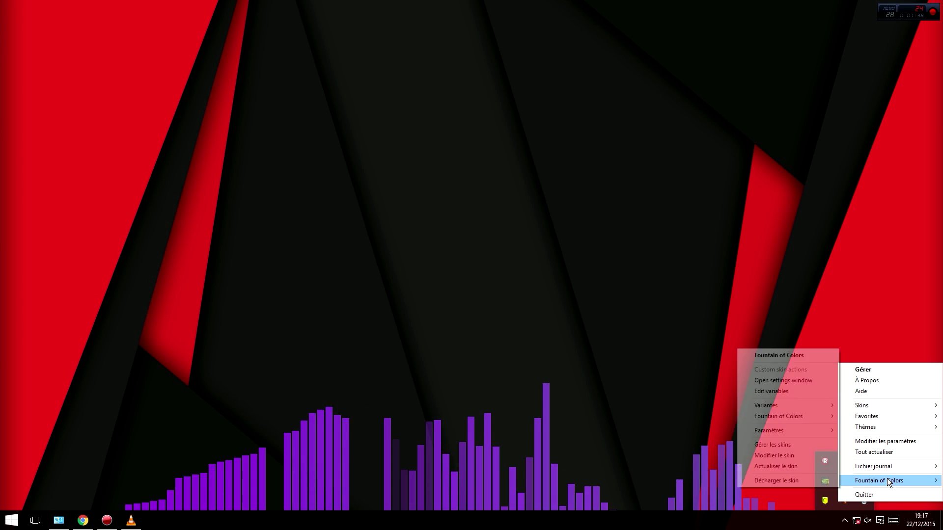
click(789, 479)
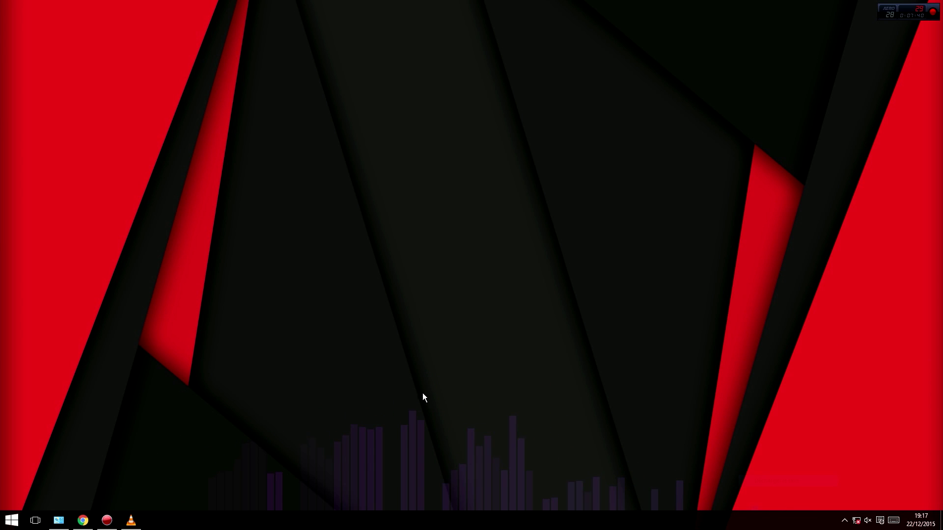
Open Rainmeter's Skins folder in Documents and examine the Fountain of Colors folder without changing it
key(super)
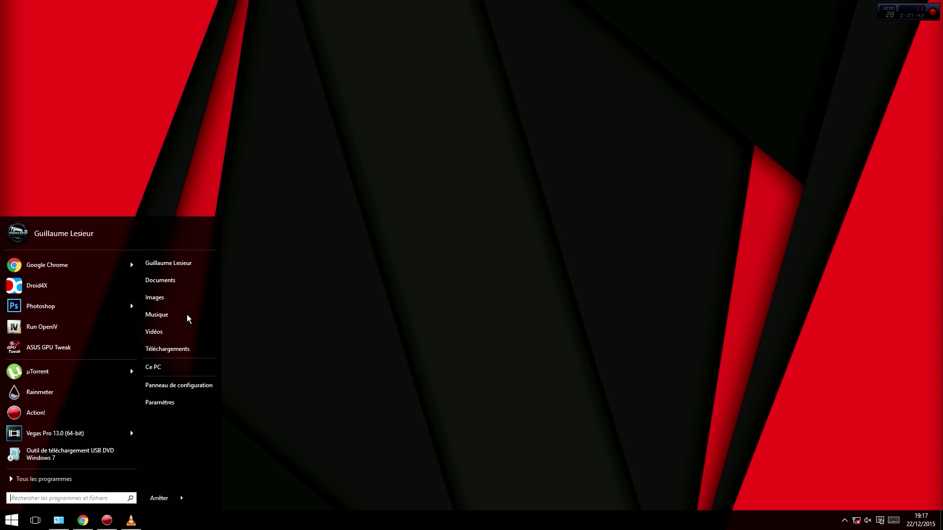
click(148, 278)
scroll(221, 294, down, 5)
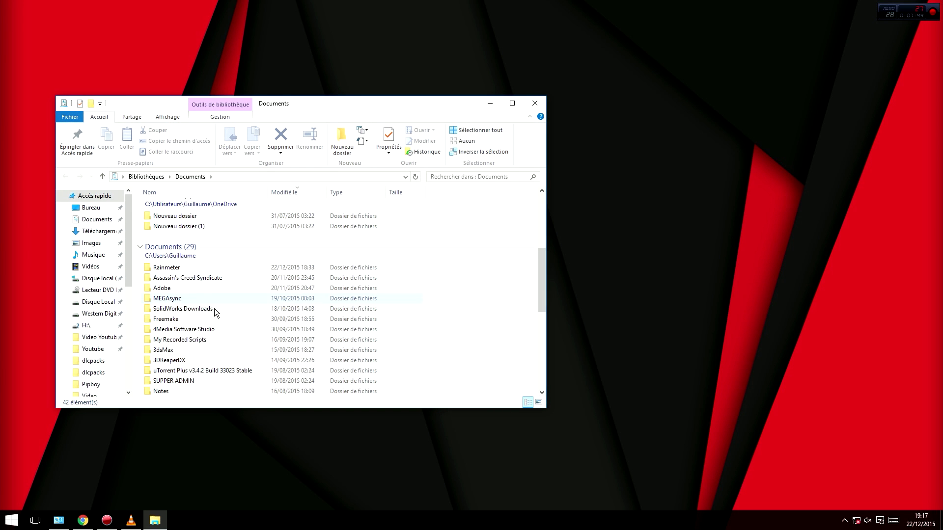
double_click(221, 251)
double_click(160, 206)
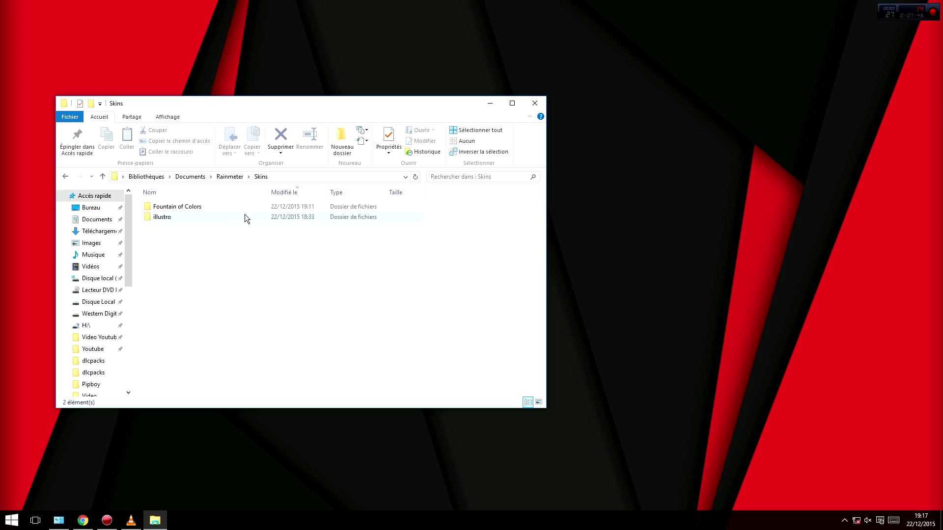
click(179, 208)
right_click(194, 208)
click(513, 295)
click(513, 296)
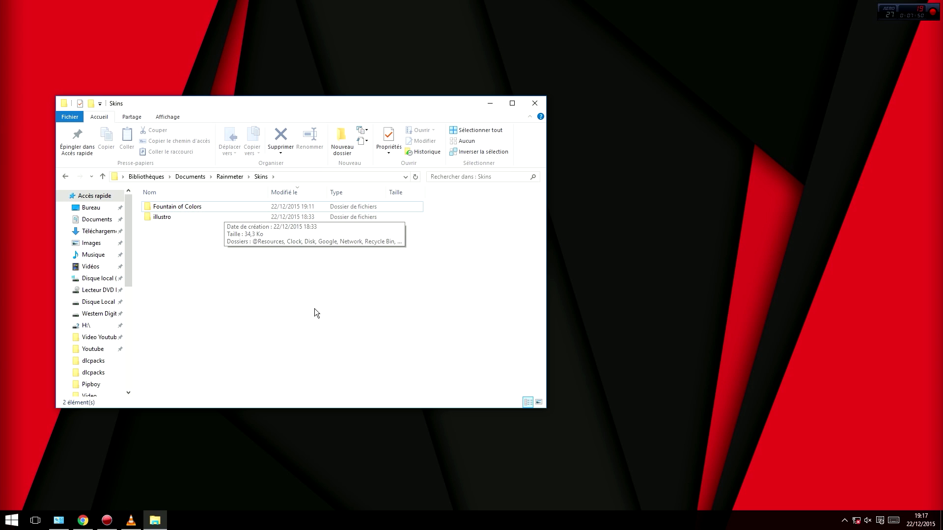
Check Rainmeter's options without changing anything and close the Skins folder window
click(849, 518)
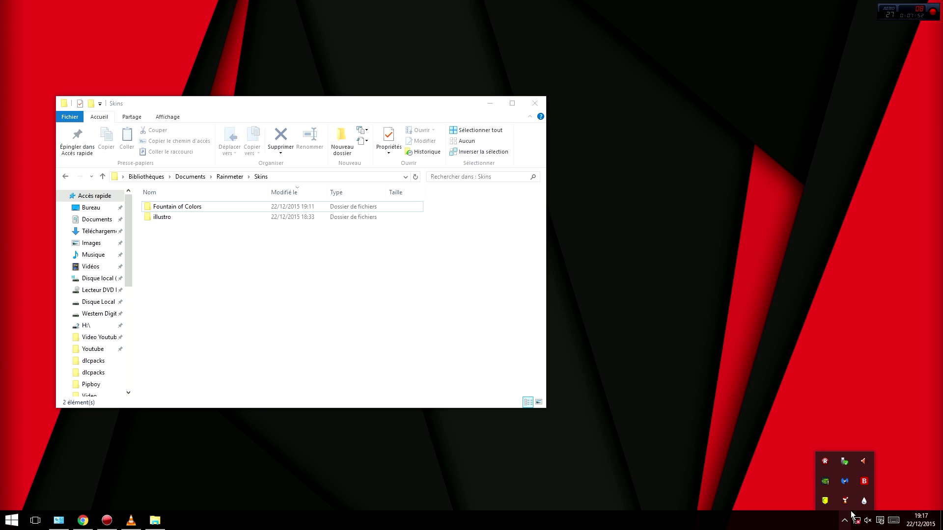
right_click(864, 502)
click(734, 285)
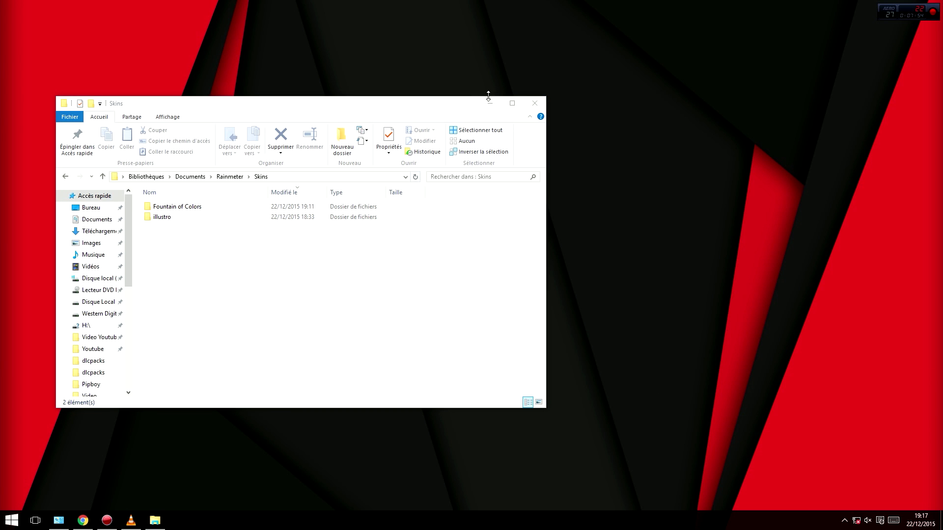
click(535, 107)
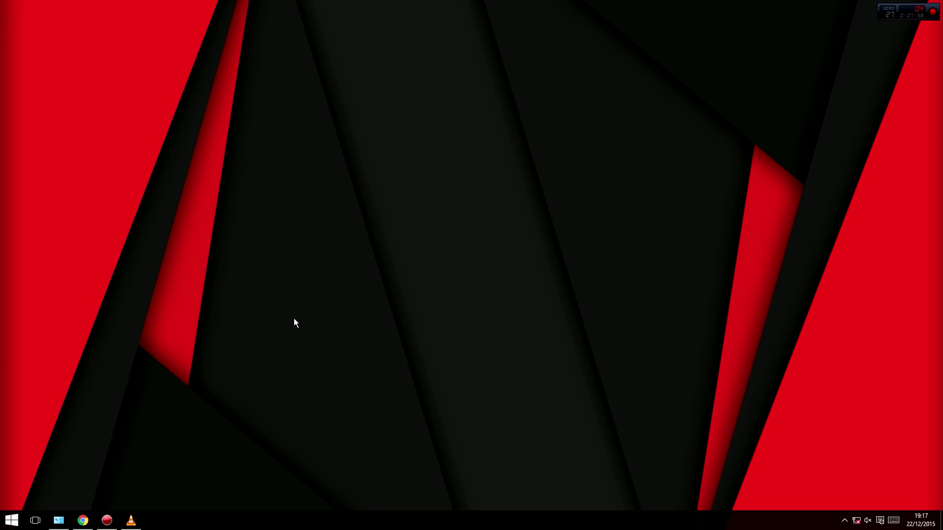
Turn on the display of the desktop icons
right_click(535, 141)
mouse_move(627, 148)
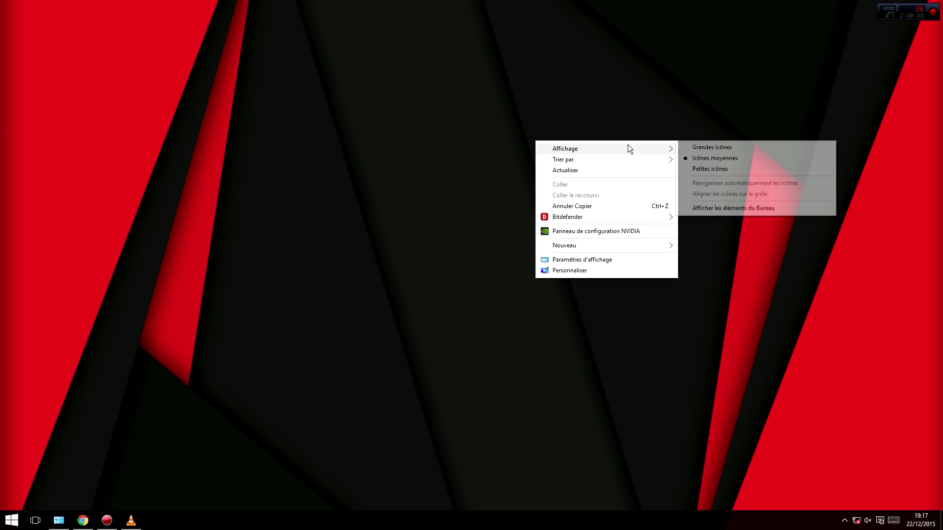
click(723, 208)
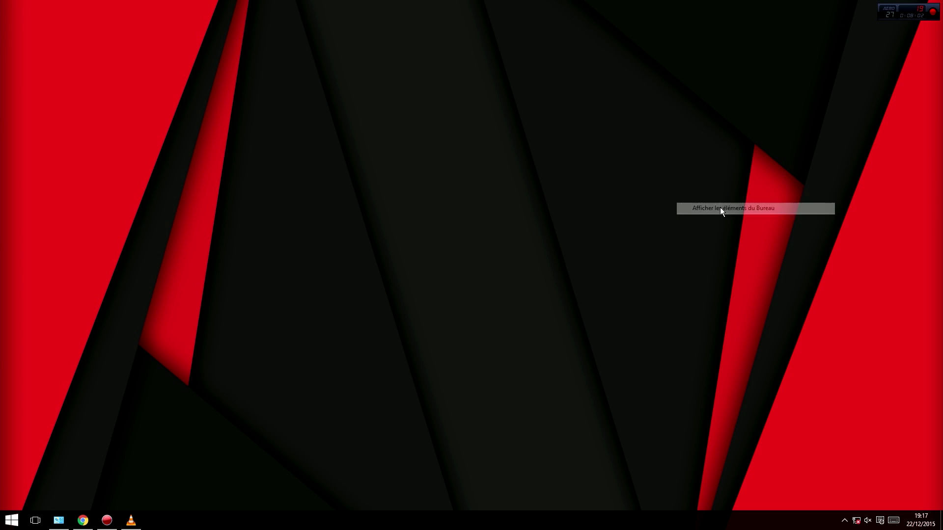